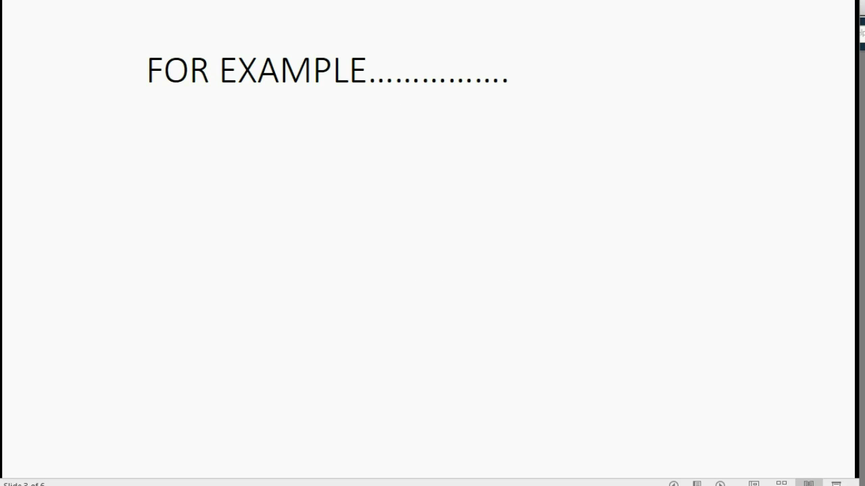
# - Start the slide show on the FOR EXAMPLE slide about the June 20 raise meeting
pyautogui.click(720, 483)
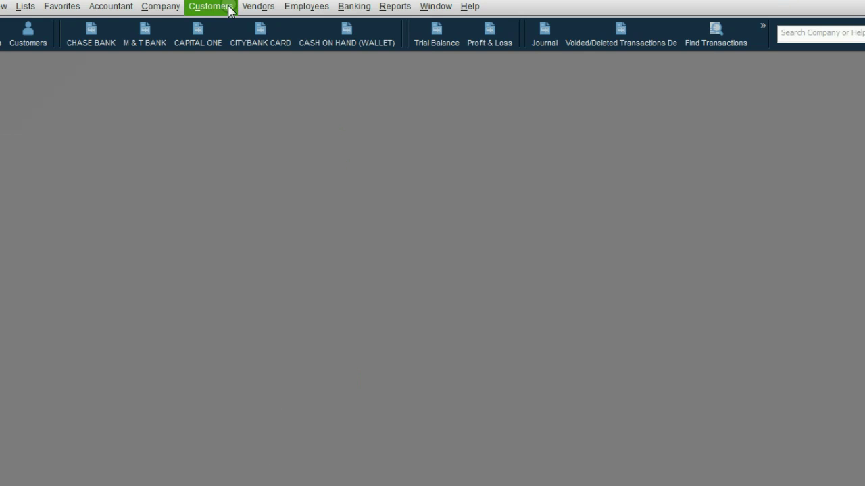
# - Open the empty To Do List from the Company menu and position its window
pyautogui.click(169, 8)
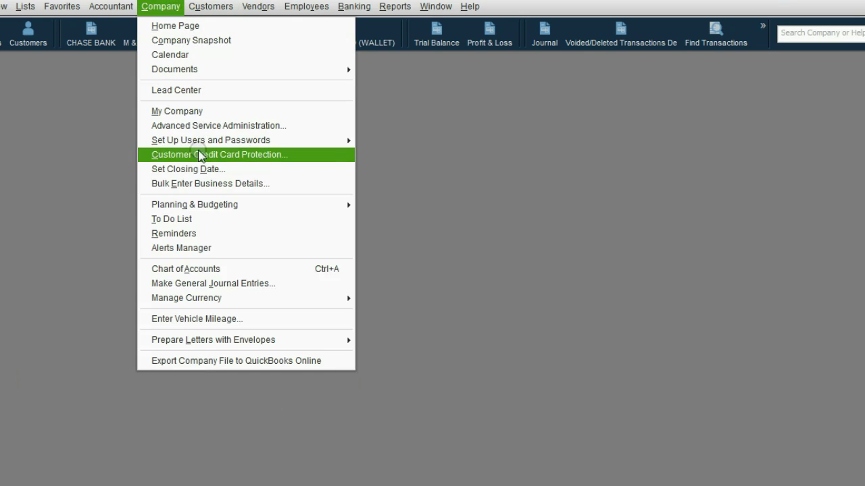
pyautogui.click(203, 218)
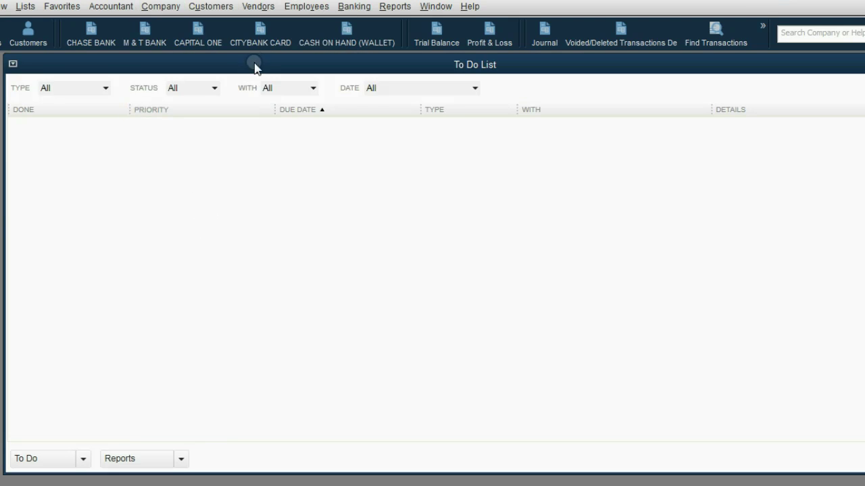
pyautogui.moveTo(255, 61)
pyautogui.mouseDown()
pyautogui.moveTo(282, 64)
pyautogui.moveTo(165, 66)
pyautogui.moveTo(246, 66)
pyautogui.mouseUp()
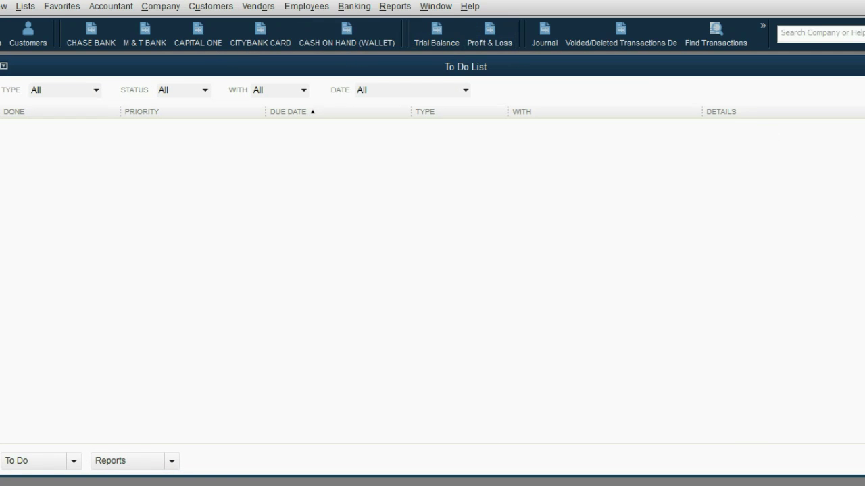
pyautogui.moveTo(788, 63)
pyautogui.mouseDown()
pyautogui.moveTo(693, 66)
pyautogui.moveTo(797, 64)
pyautogui.mouseUp()
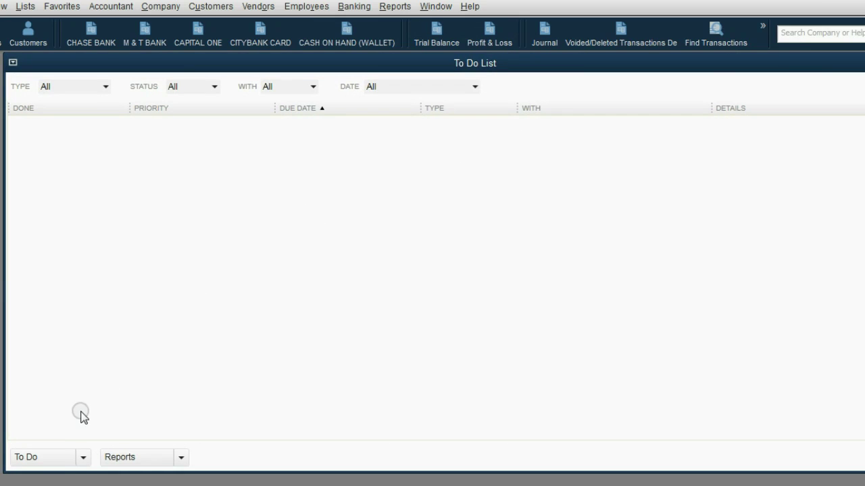
pyautogui.click(83, 457)
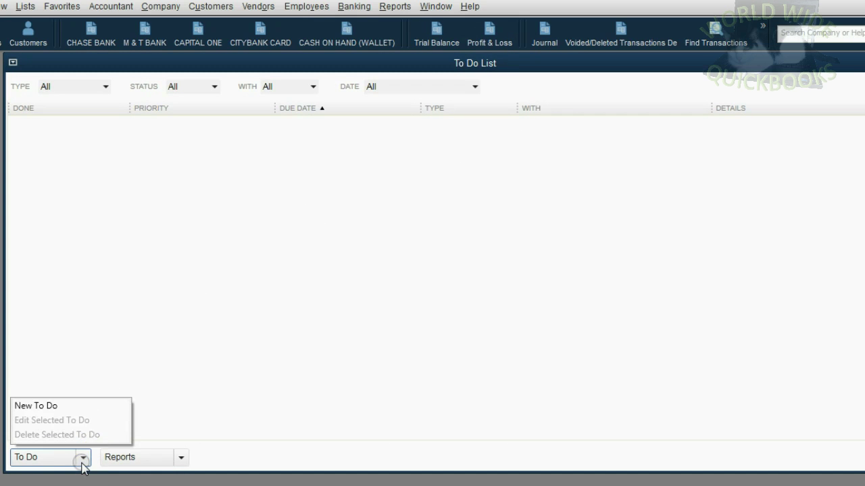
pyautogui.click(149, 257)
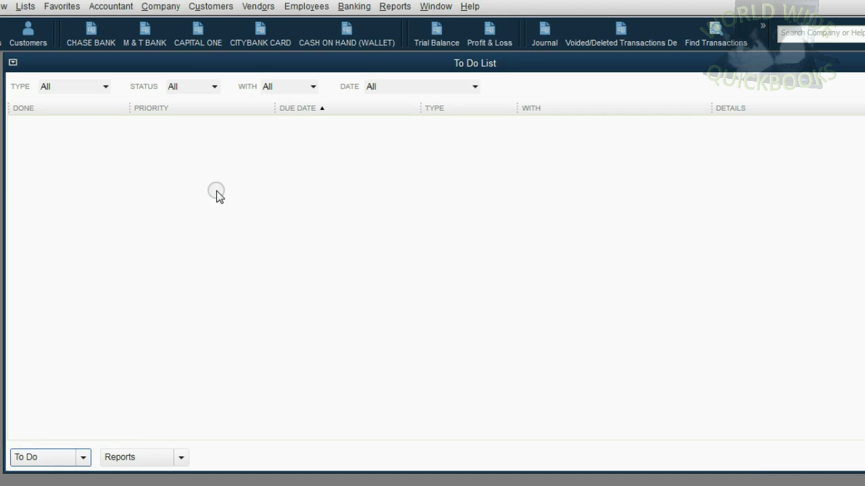
# - Start a new to-do as a High-priority Appointment
pyautogui.click(83, 460)
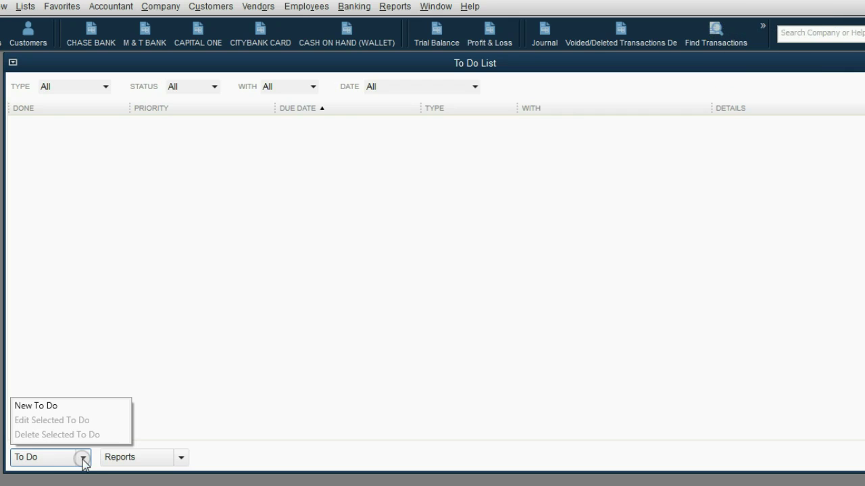
pyautogui.click(78, 409)
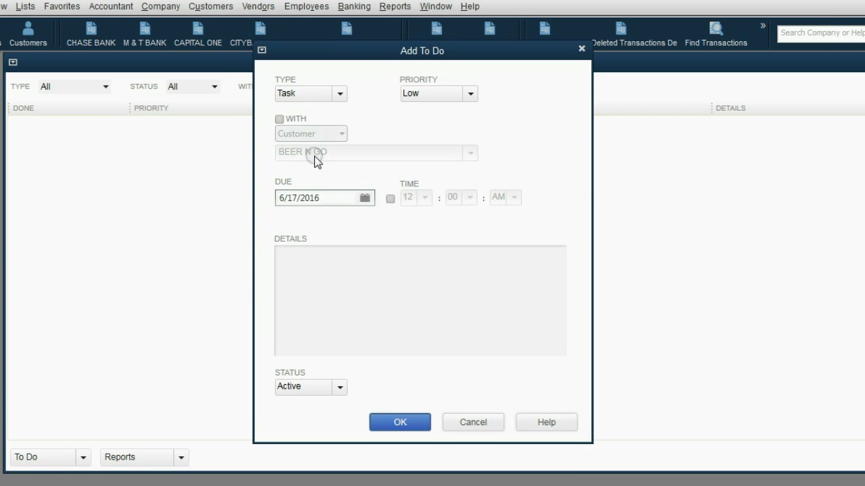
pyautogui.moveTo(372, 58); pyautogui.dragTo(337, 69)
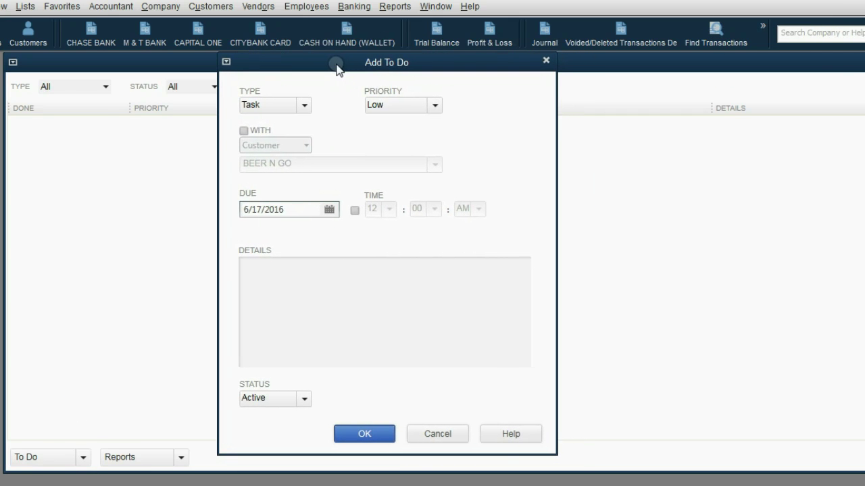
pyautogui.click(303, 105)
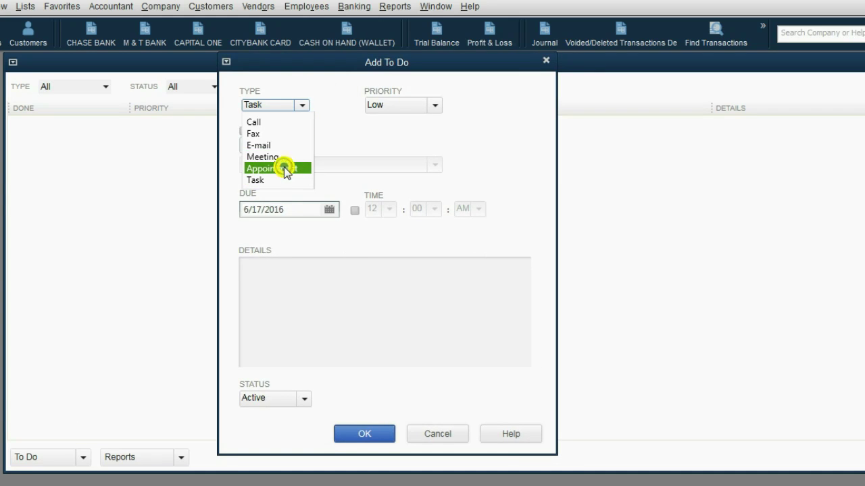
pyautogui.click(285, 169)
pyautogui.click(384, 107)
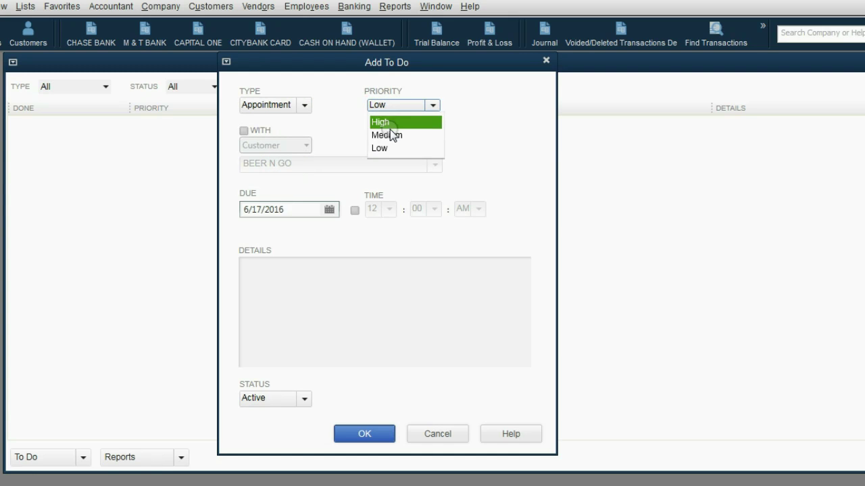
pyautogui.click(390, 125)
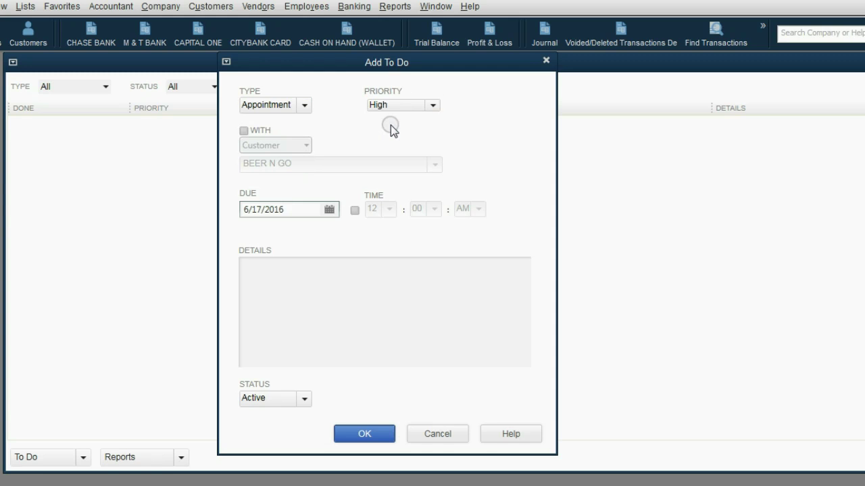
# - Link the to-do to customer BEER N GO, after trying the vendor and employee options
pyautogui.click(245, 133)
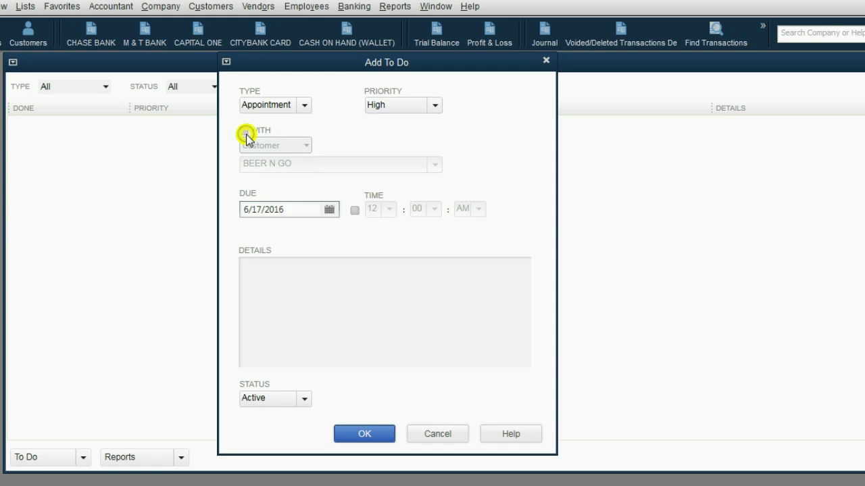
pyautogui.click(270, 147)
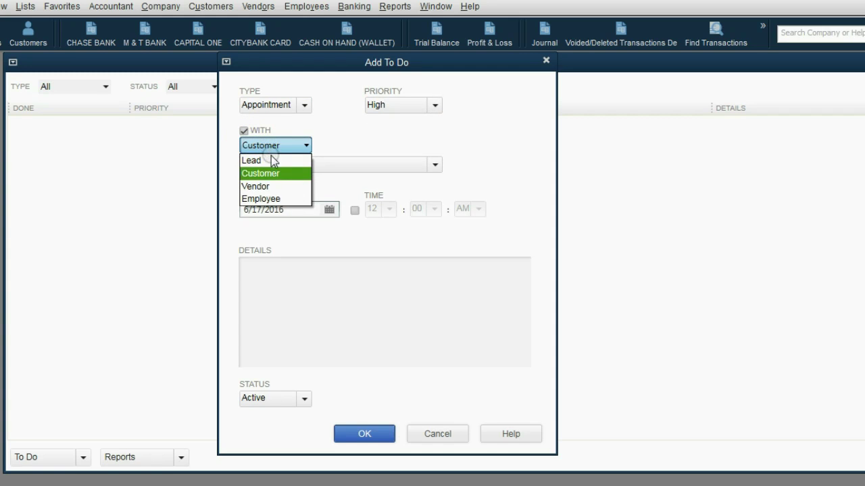
pyautogui.click(272, 186)
pyautogui.click(280, 165)
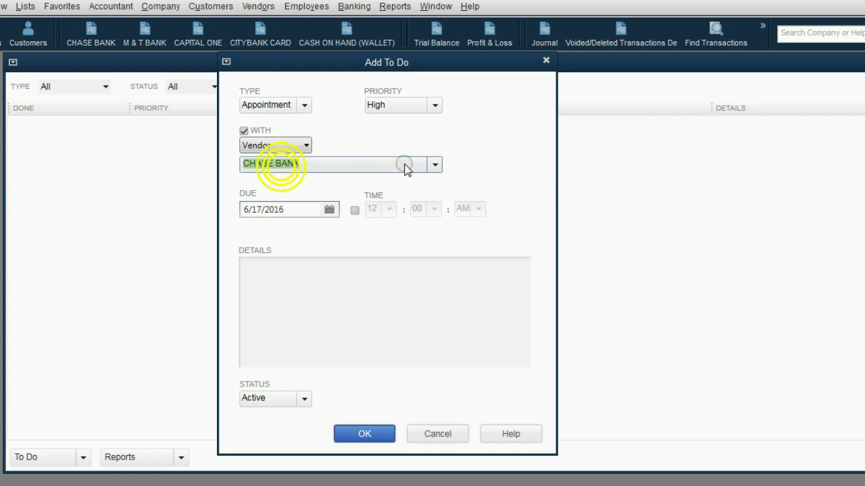
pyautogui.click(434, 165)
pyautogui.click(432, 164)
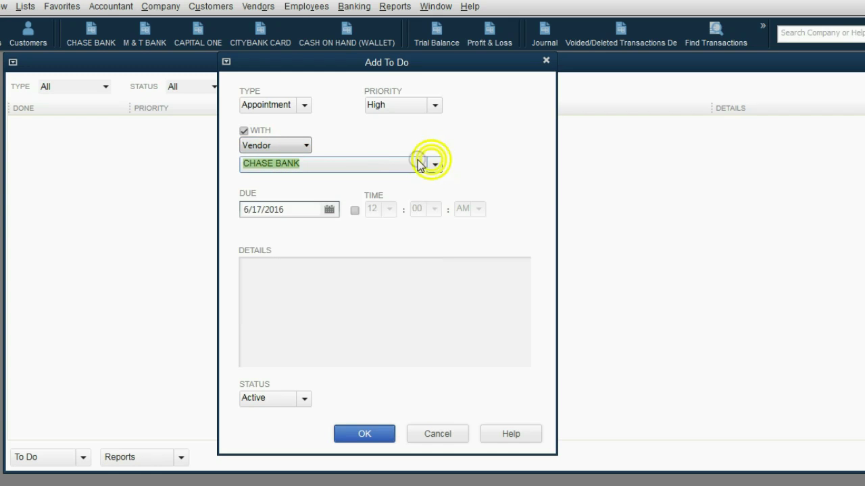
pyautogui.click(307, 145)
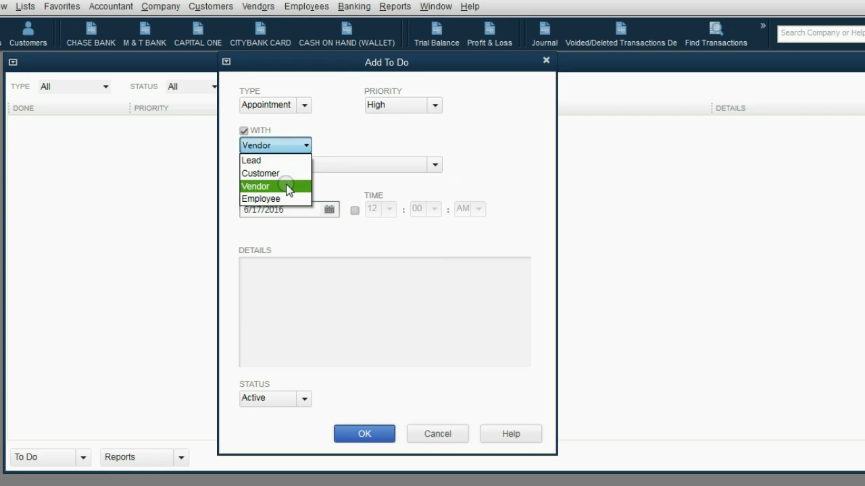
pyautogui.click(291, 200)
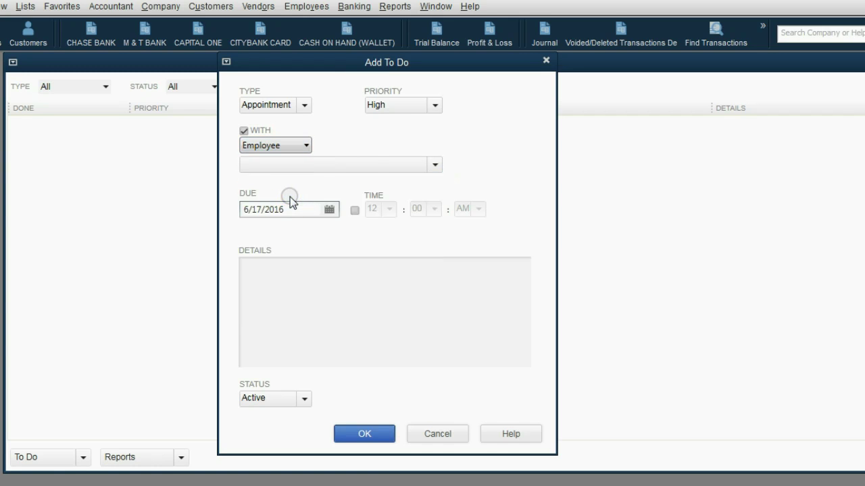
pyautogui.click(376, 167)
pyautogui.click(313, 148)
pyautogui.click(306, 145)
pyautogui.click(295, 174)
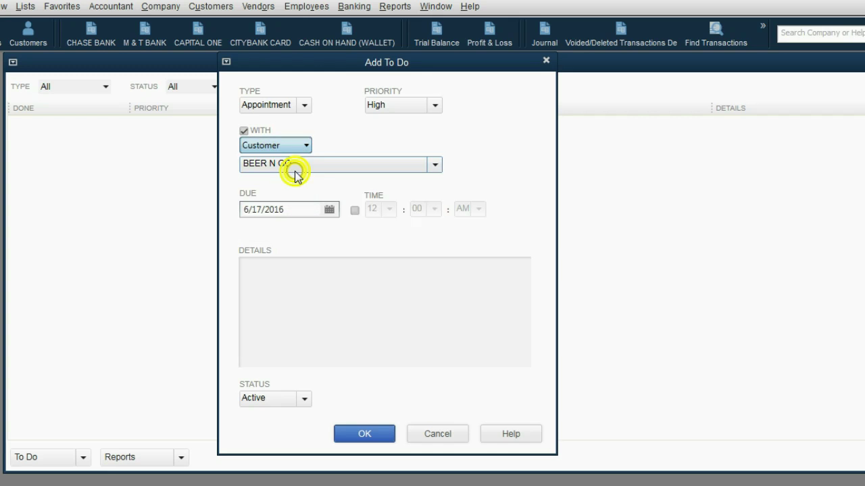
pyautogui.click(435, 165)
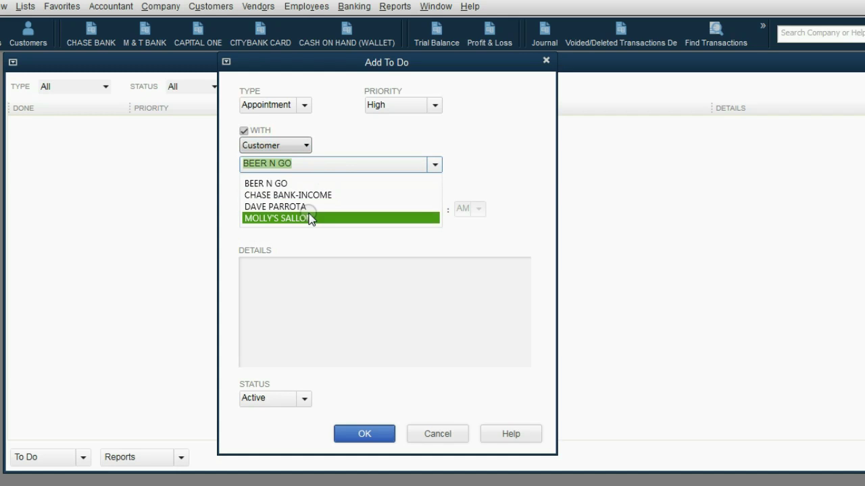
pyautogui.click(307, 185)
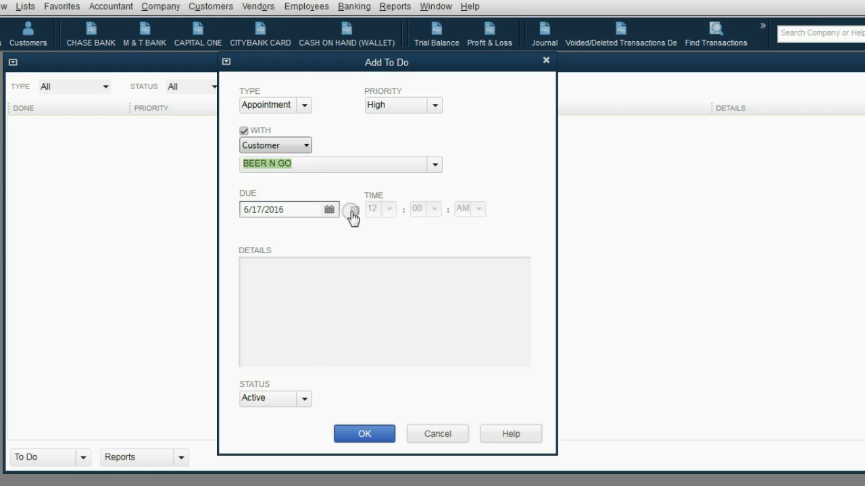
# - Give the to-do a due time of 01:00 PM
pyautogui.click(350, 212)
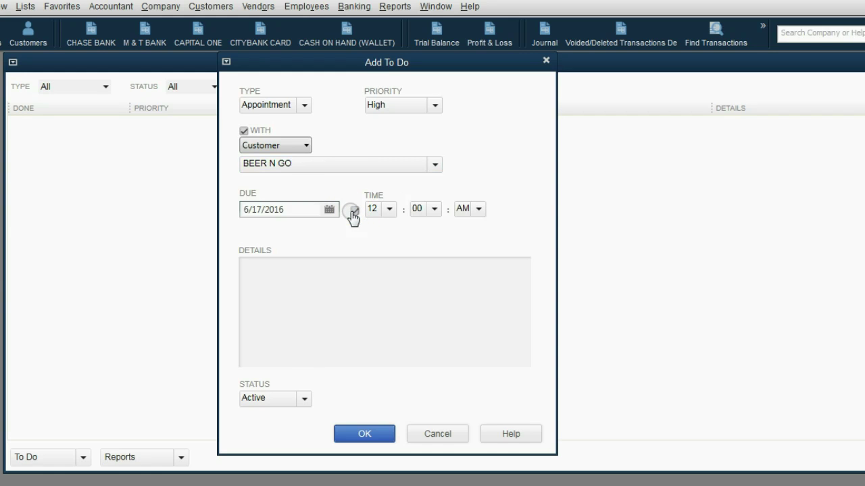
pyautogui.click(389, 209)
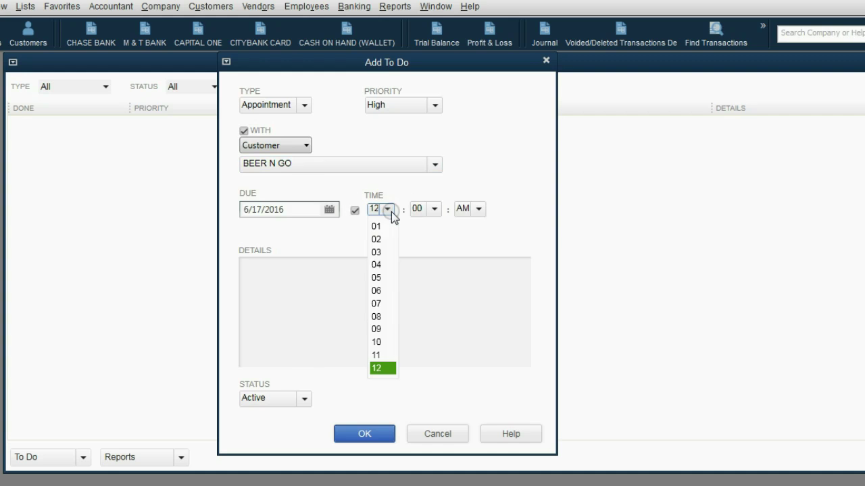
pyautogui.click(378, 227)
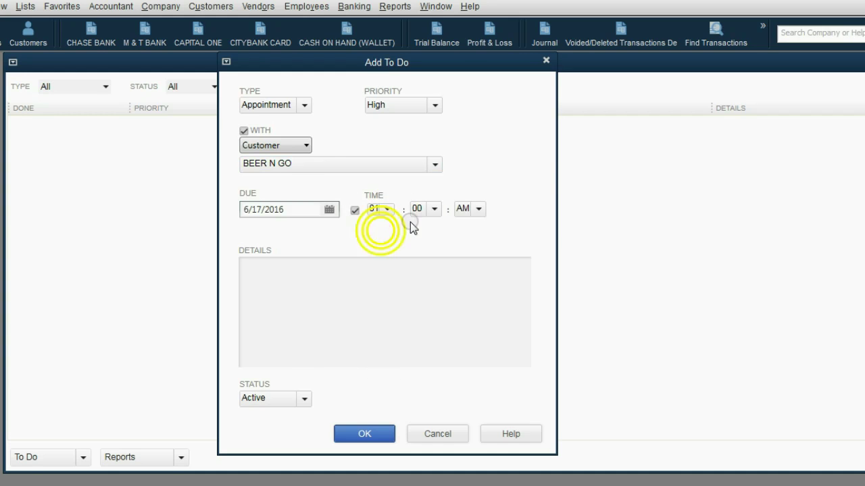
pyautogui.click(477, 210)
pyautogui.click(472, 236)
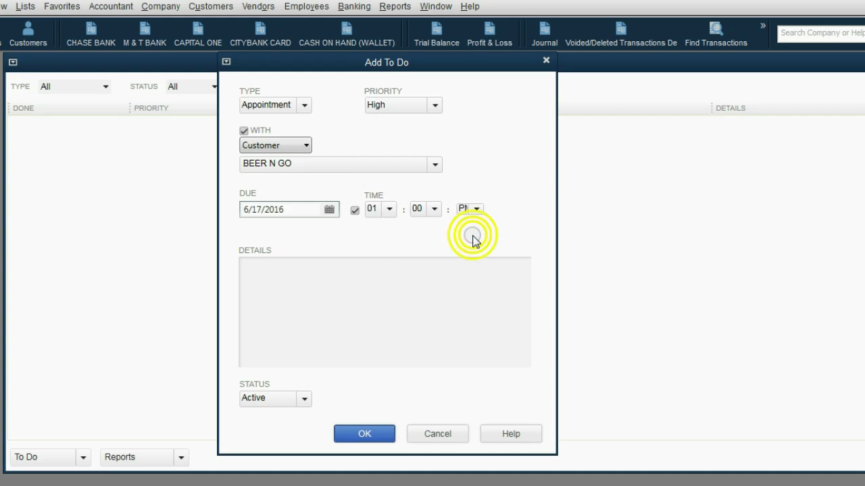
# - Enter the details 'WE NEED A RAISE', fix the typo, and keep the status Active
pyautogui.click(364, 275)
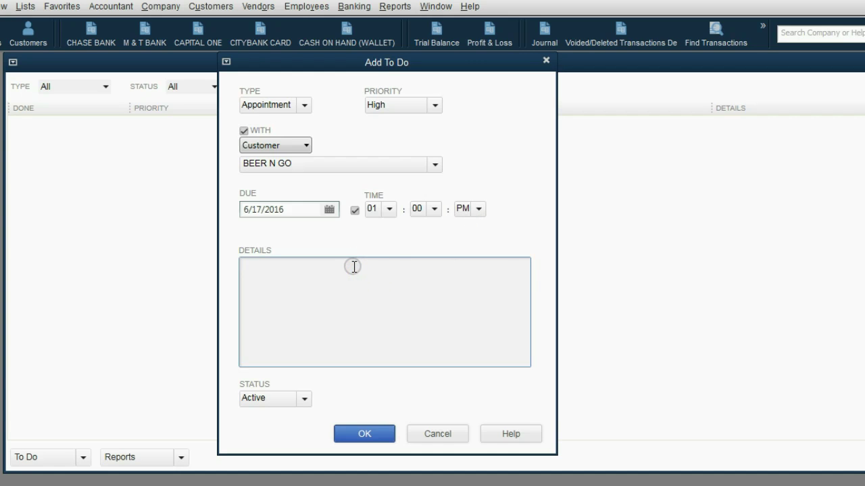
pyautogui.write('WE NEED A VR')
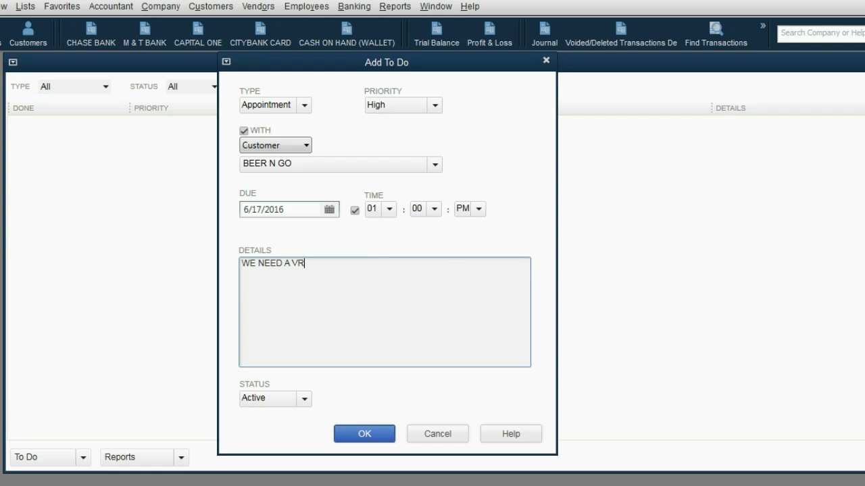
pyautogui.write('AISE')
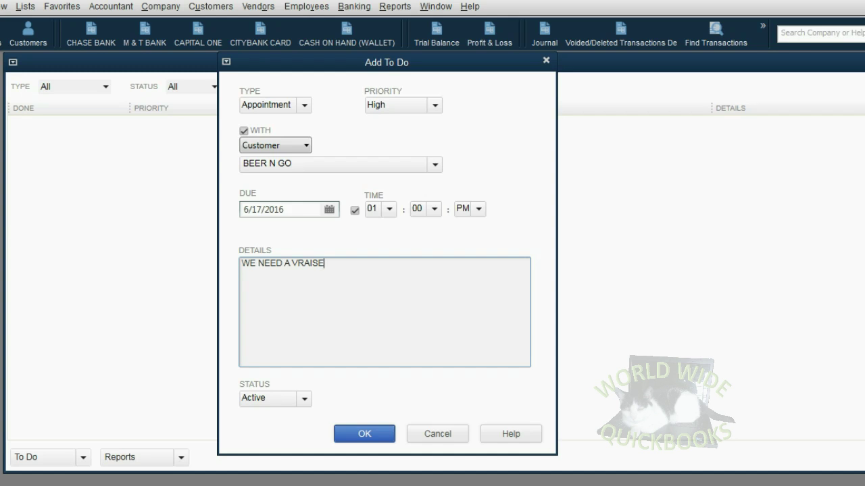
pyautogui.click(304, 264)
pyautogui.press('BackSpace')
pyautogui.press('Right')
pyautogui.press('Right')
pyautogui.press('Right')
pyautogui.press('Right')
pyautogui.press('Right')
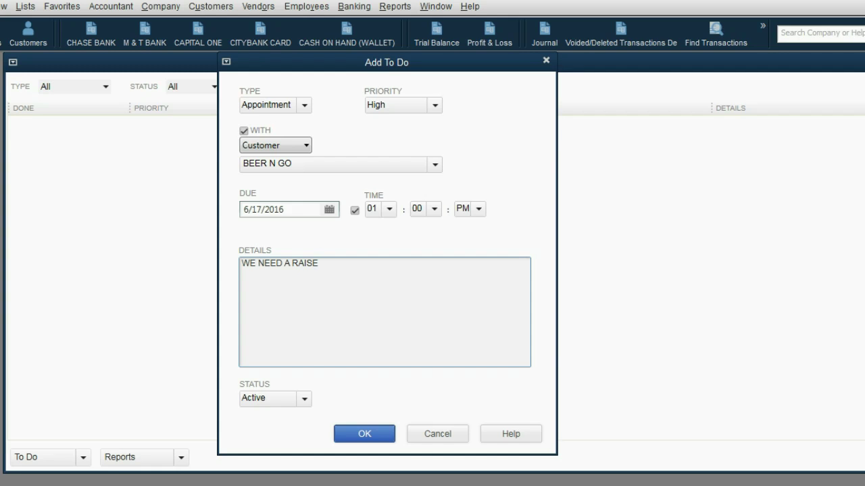
pyautogui.click(301, 400)
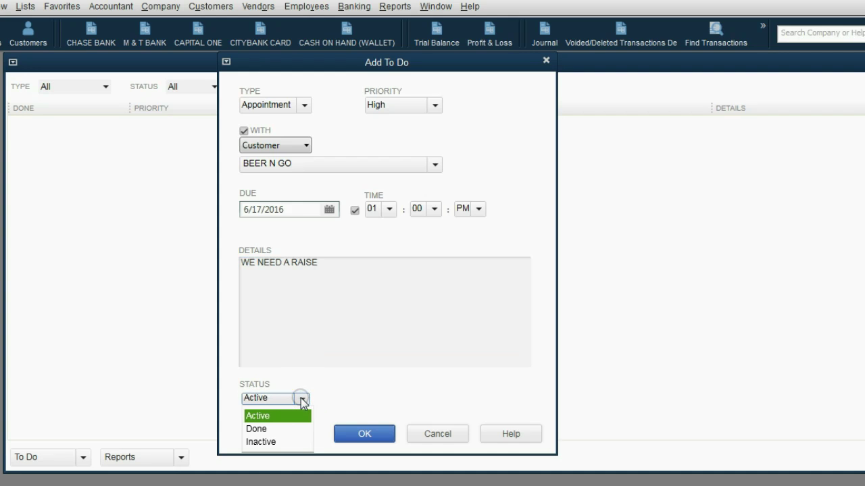
pyautogui.click(302, 400)
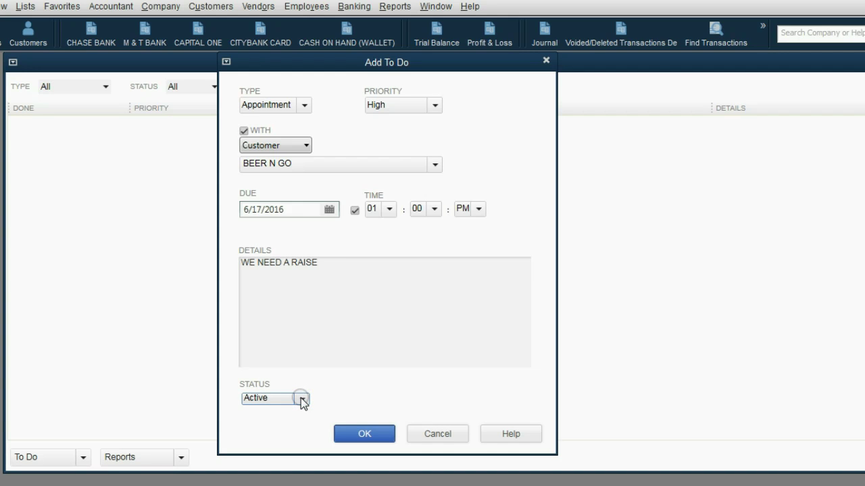
# - Save the BEER N GO appointment, then change its due date to June 20, 2016
pyautogui.click(364, 433)
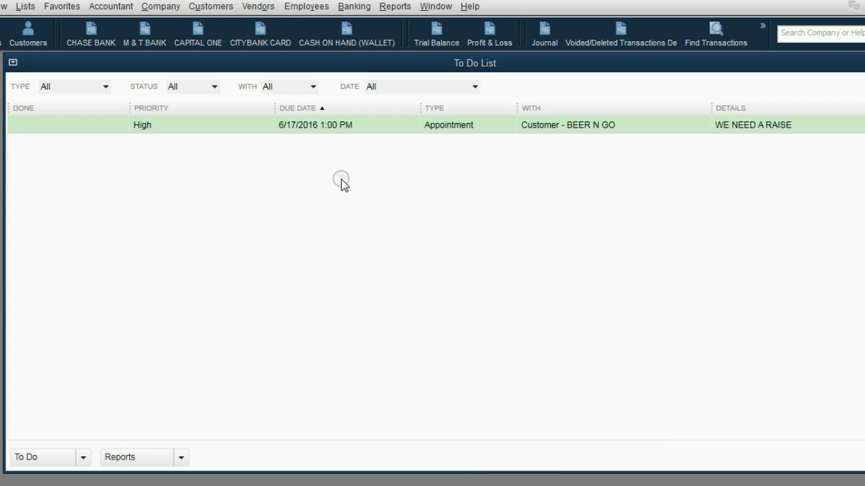
pyautogui.doubleClick(346, 126)
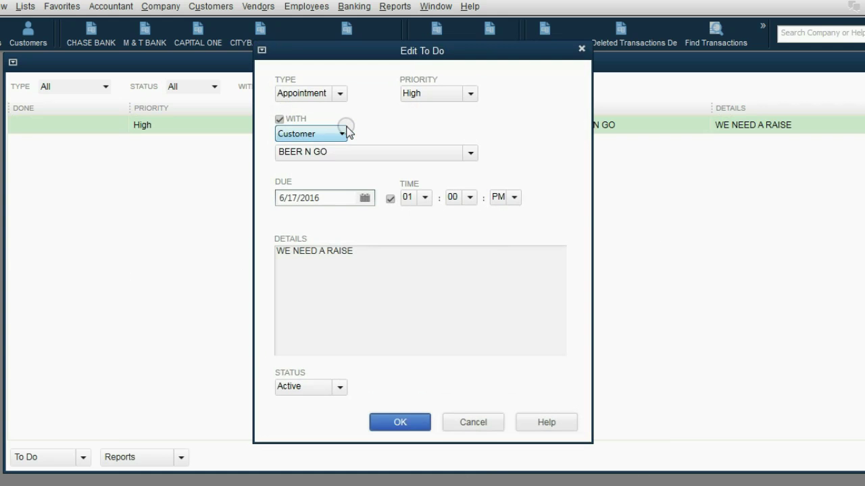
pyautogui.click(364, 197)
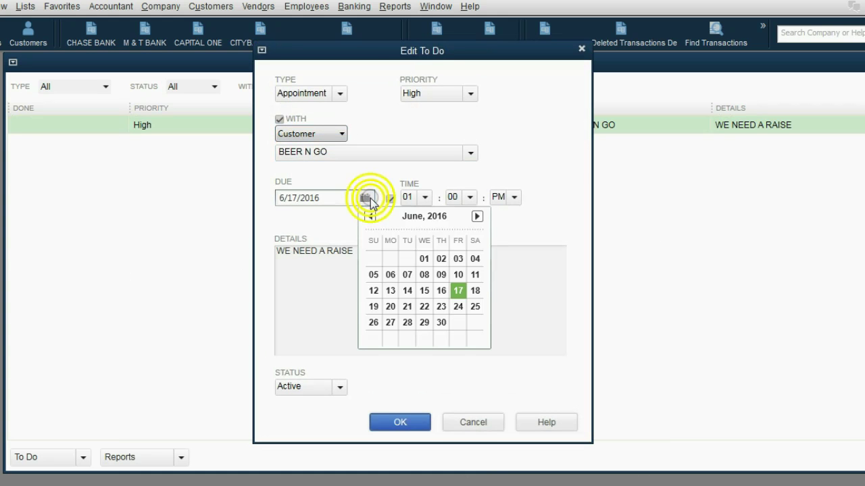
pyautogui.click(391, 306)
pyautogui.click(395, 424)
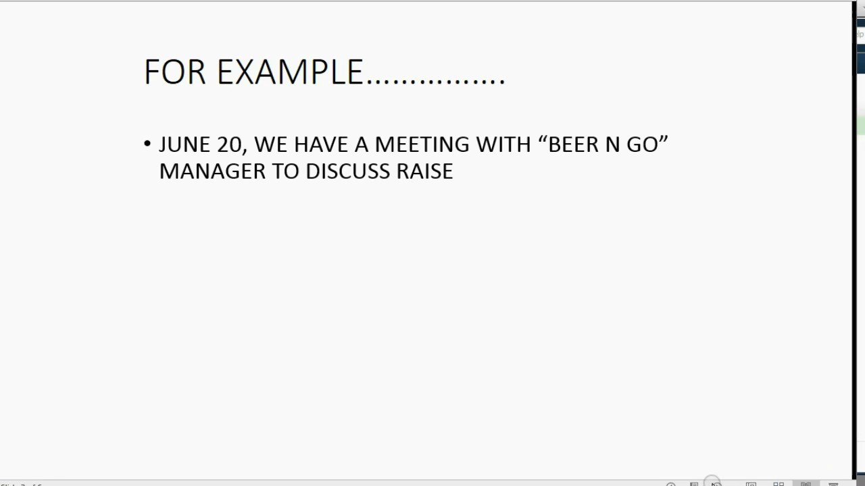
# - Advance the slide to show the June 25 birthday bullet about buying vanilla cake
pyautogui.click(716, 484)
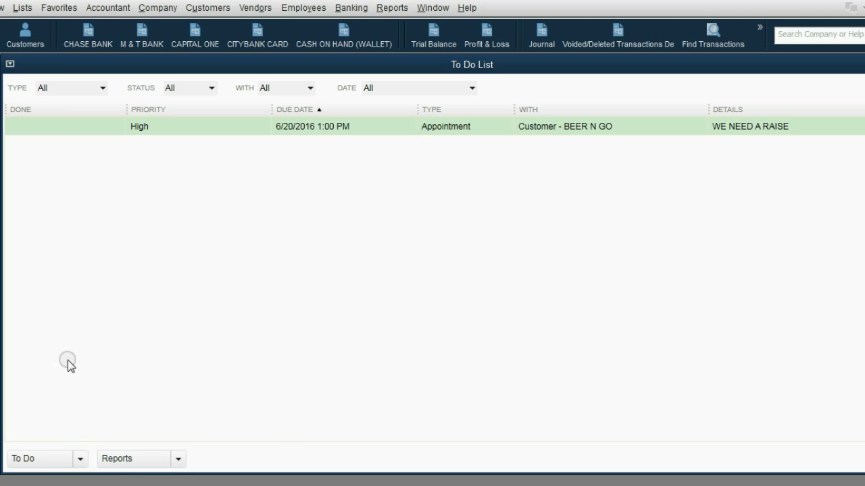
# - Start a new Medium-priority Task to-do that is not linked to any name
pyautogui.click(81, 460)
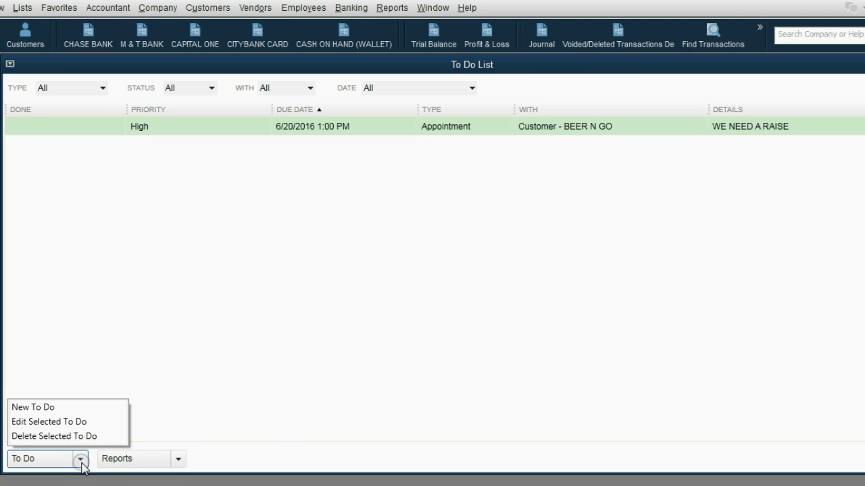
pyautogui.click(80, 408)
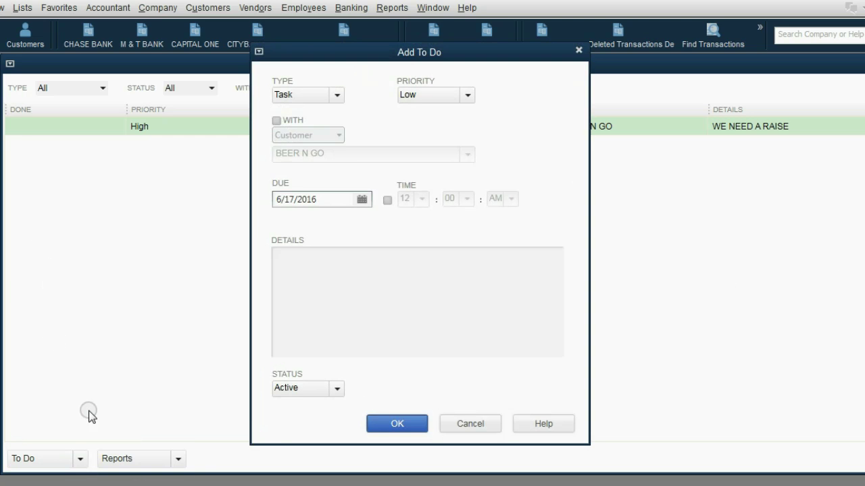
pyautogui.click(324, 98)
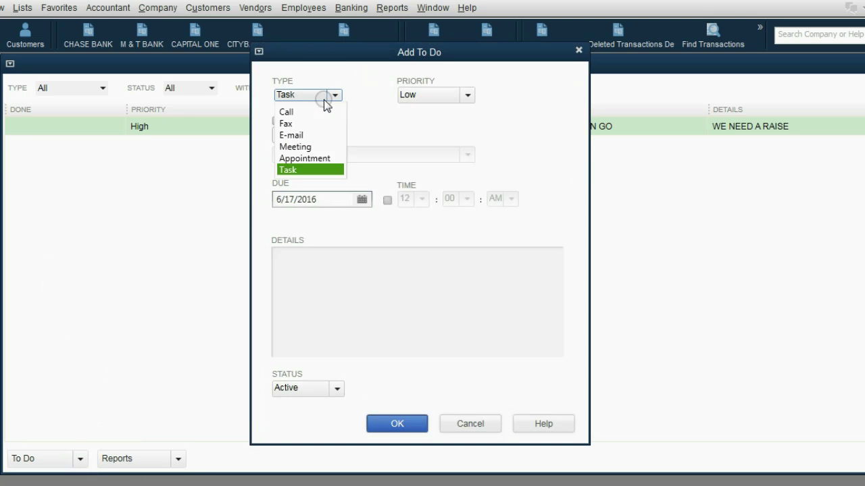
pyautogui.click(324, 100)
pyautogui.click(438, 99)
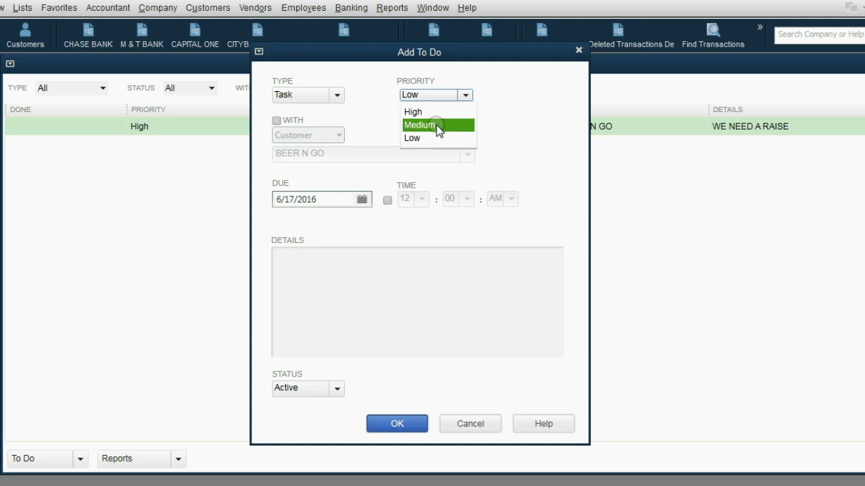
pyautogui.click(436, 126)
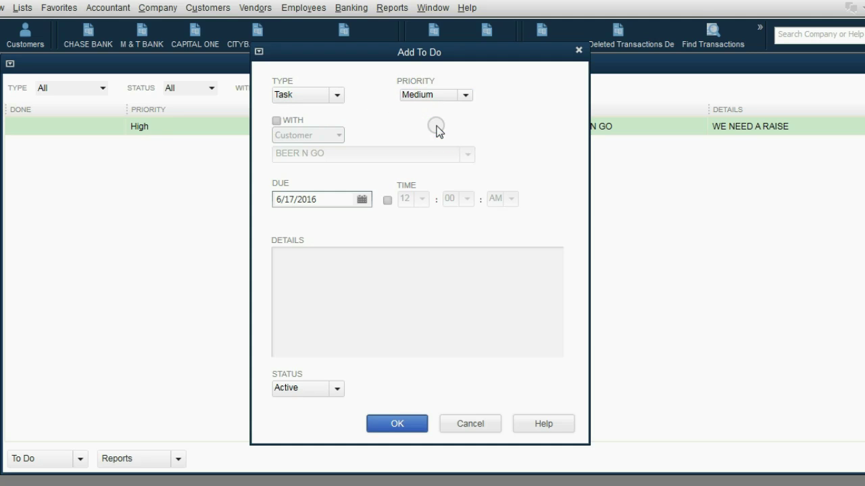
pyautogui.click(276, 121)
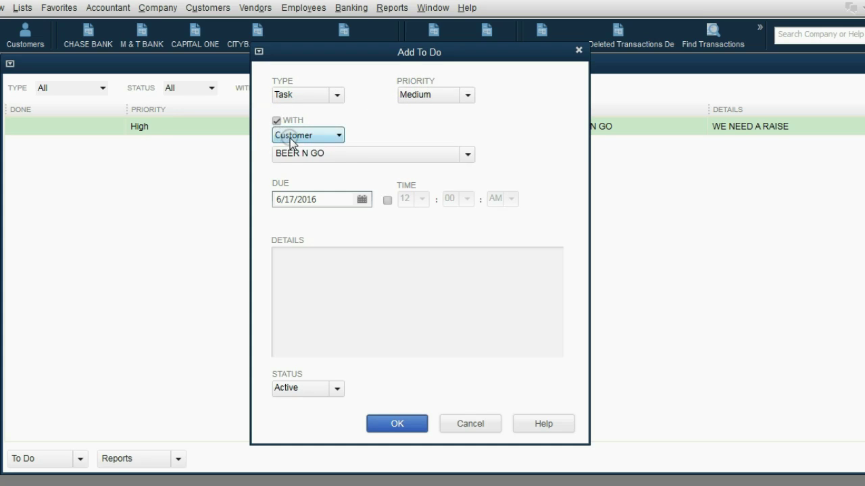
pyautogui.click(301, 137)
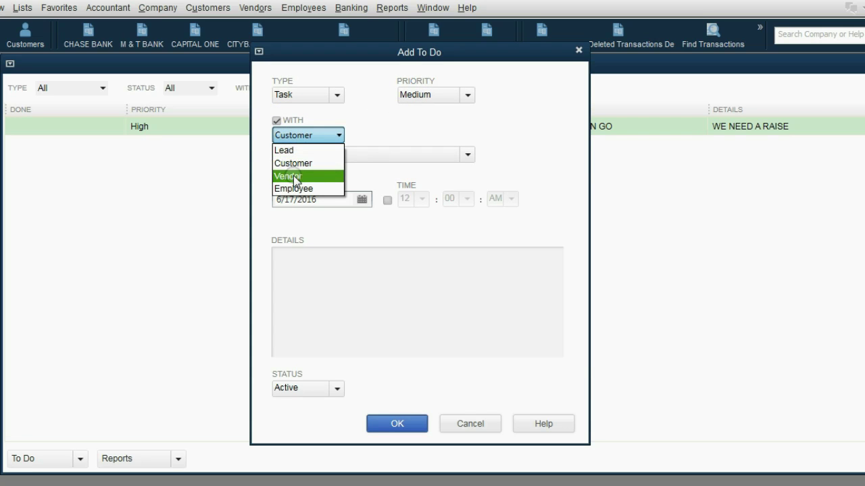
pyautogui.click(297, 135)
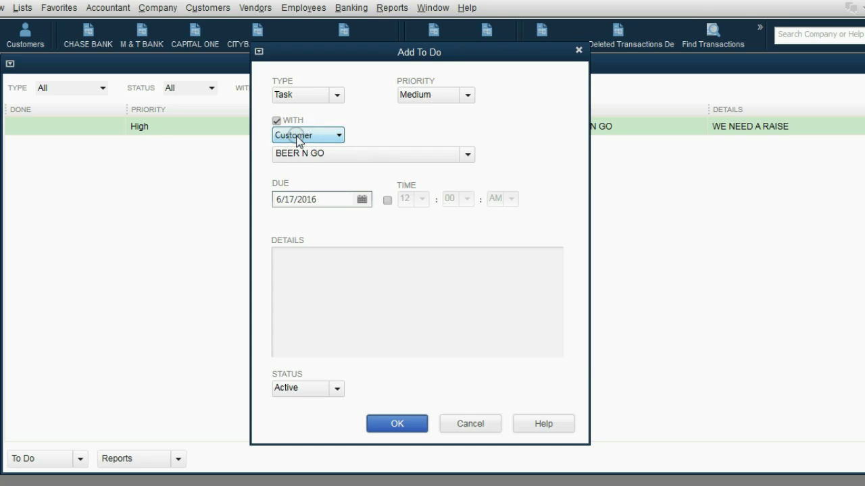
pyautogui.click(275, 122)
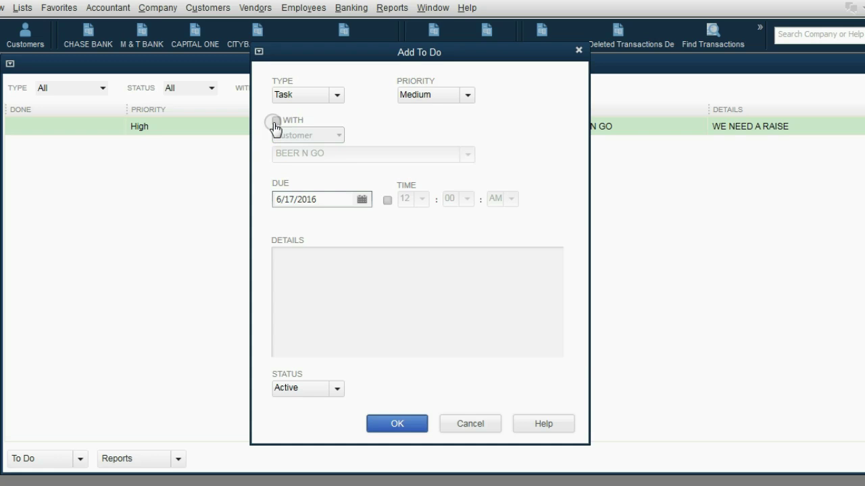
# - Set it due 6/25/2016 at 08:00 PM with details 'BUY VANILLLA CAKE AND GIFT'
pyautogui.click(362, 200)
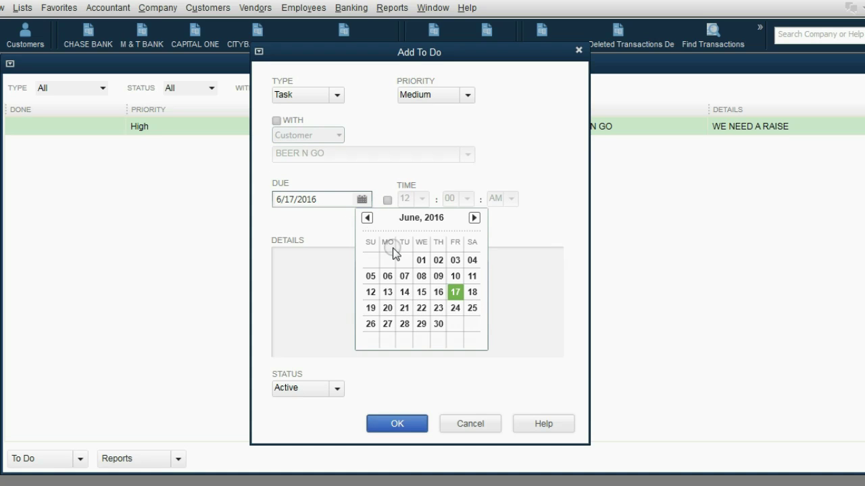
pyautogui.click(472, 305)
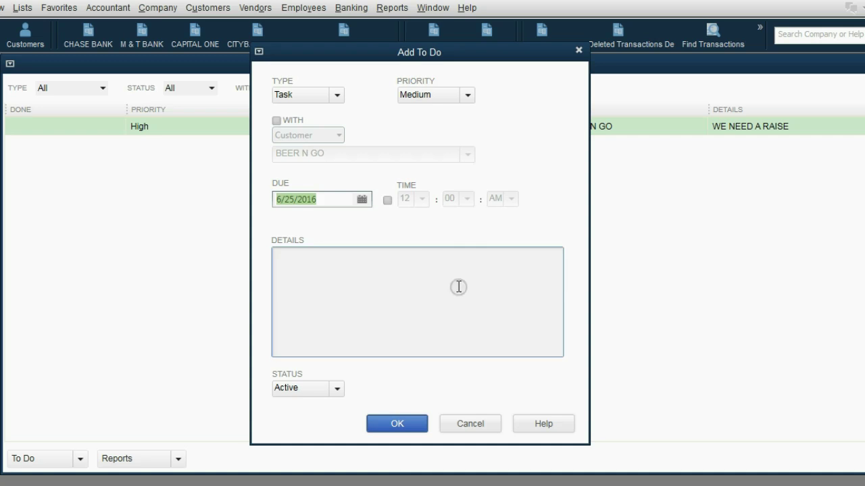
pyautogui.click(386, 200)
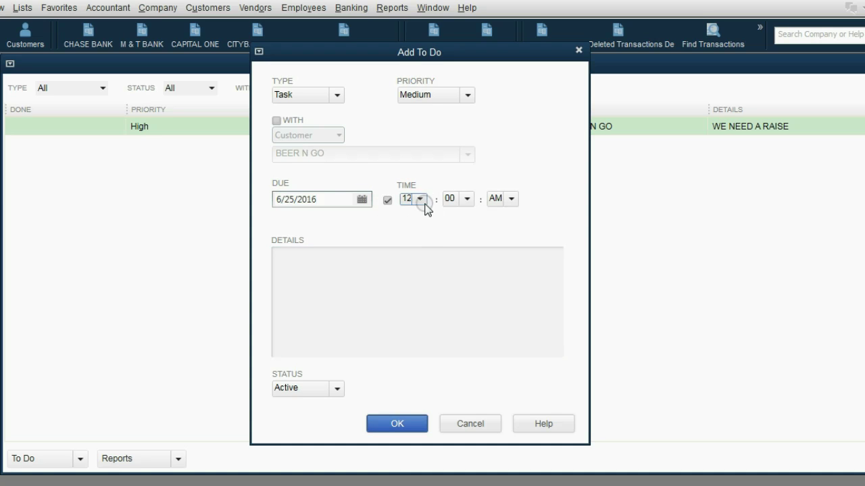
pyautogui.click(419, 200)
pyautogui.click(426, 308)
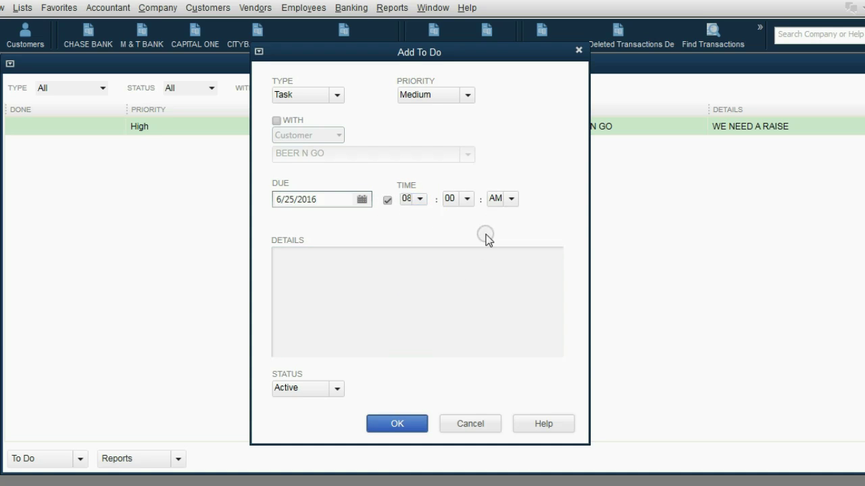
pyautogui.click(512, 200)
pyautogui.click(506, 228)
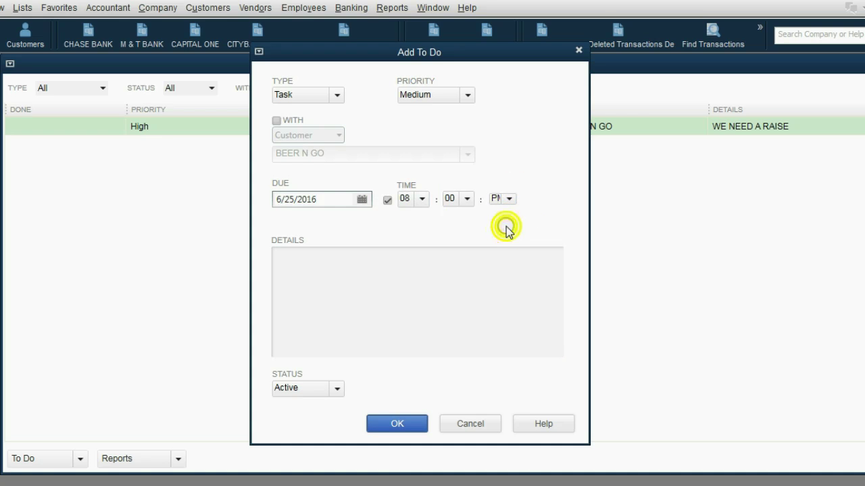
pyautogui.click(420, 276)
pyautogui.write('B')
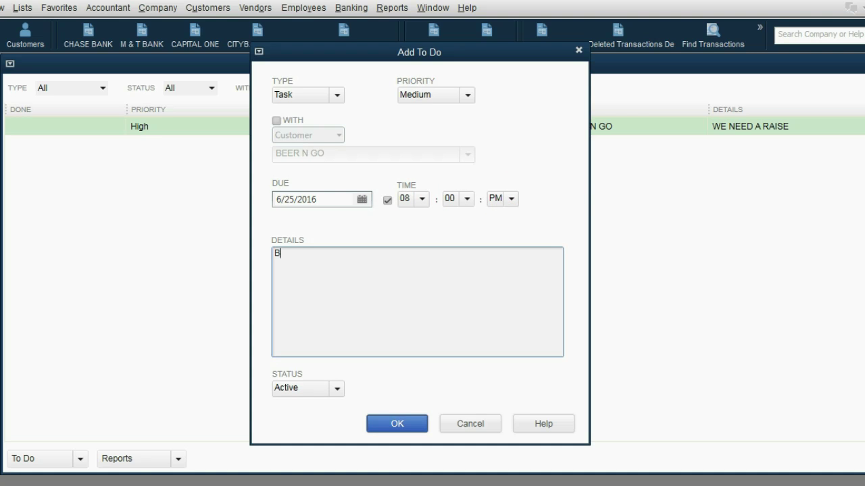
pyautogui.write('UY VANILLLA CAK')
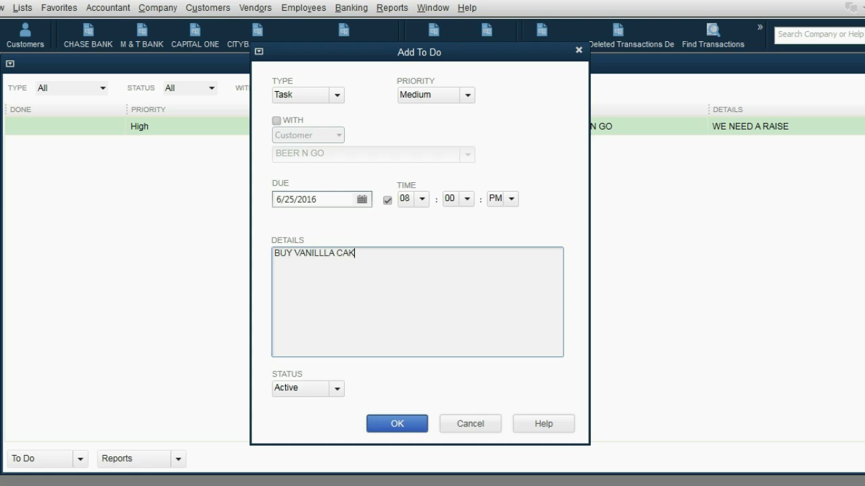
pyautogui.write('E AND GIFT')
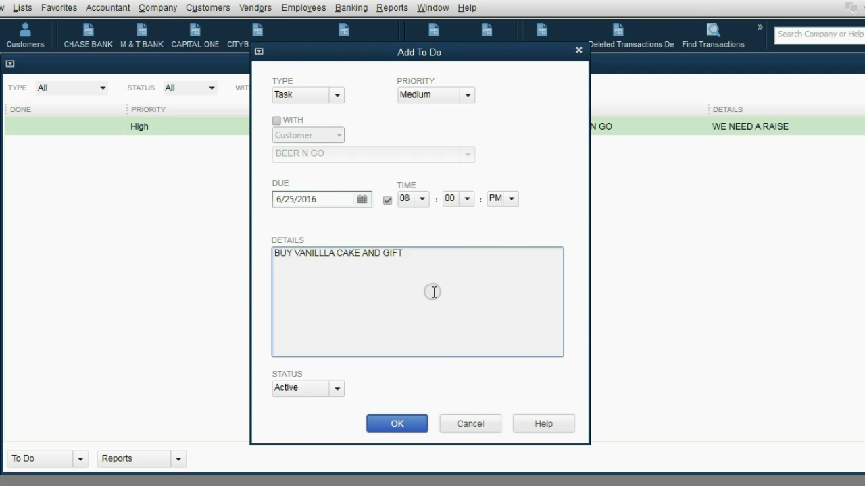
pyautogui.click(405, 424)
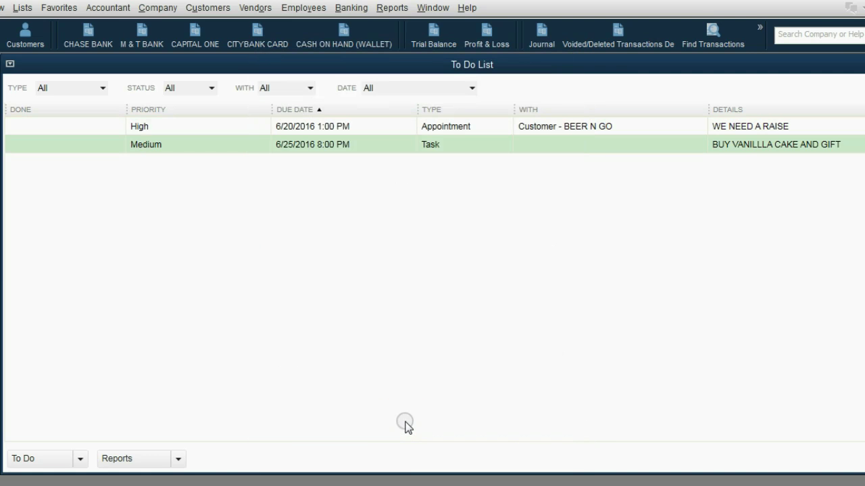
pyautogui.click(505, 126)
pyautogui.click(505, 143)
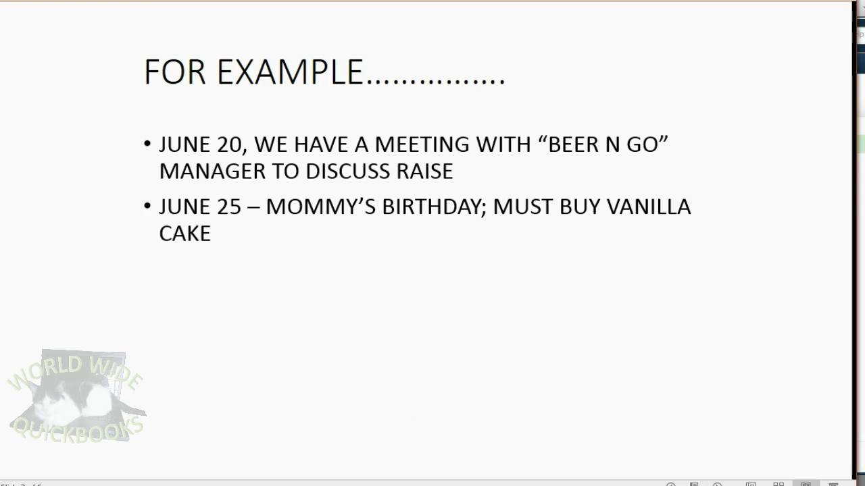
pyautogui.click(717, 484)
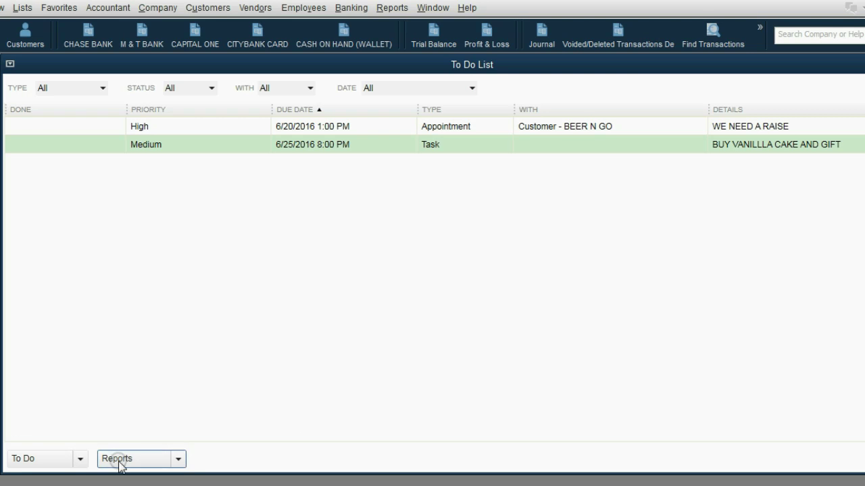
pyautogui.click(79, 459)
# - Start another to-do with High priority, due 6/30/2016
pyautogui.click(78, 408)
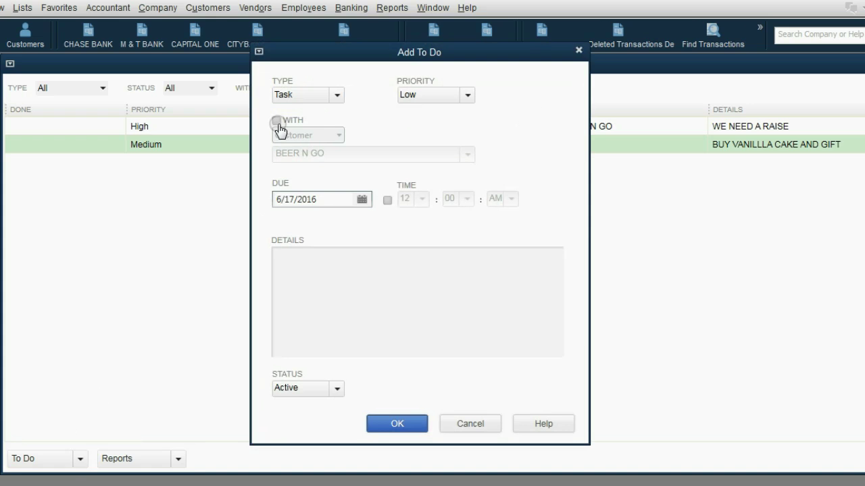
pyautogui.click(406, 95)
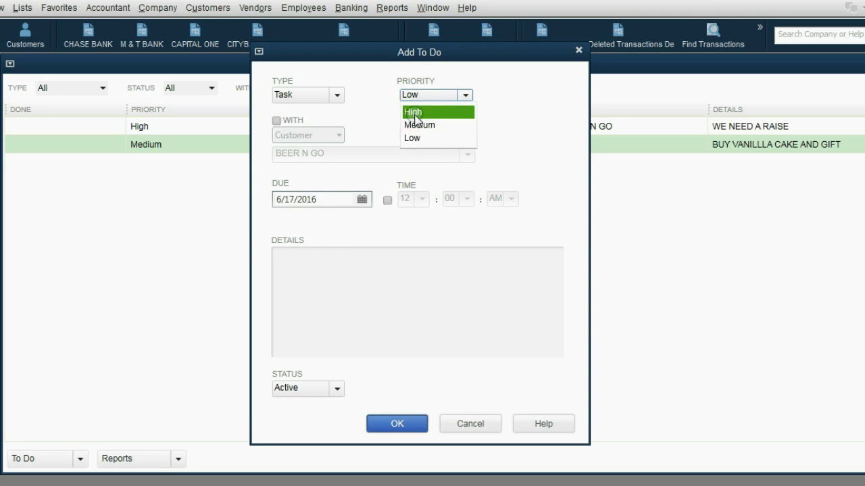
pyautogui.click(414, 112)
pyautogui.click(362, 200)
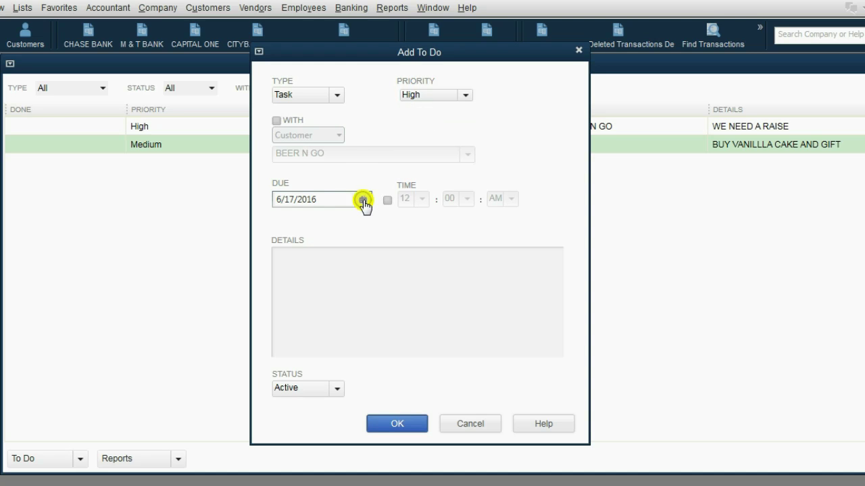
pyautogui.click(440, 322)
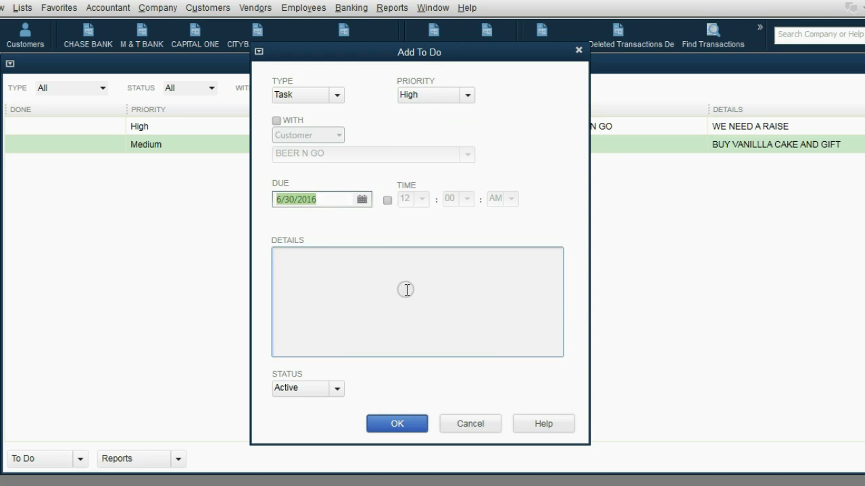
# - Enter details 'MUST DO BANK REC FOR ALL BANK ACCOUNTS AND CREDIT CARD ACCOUNTS' and save
pyautogui.click(408, 277)
pyautogui.write('MUS')
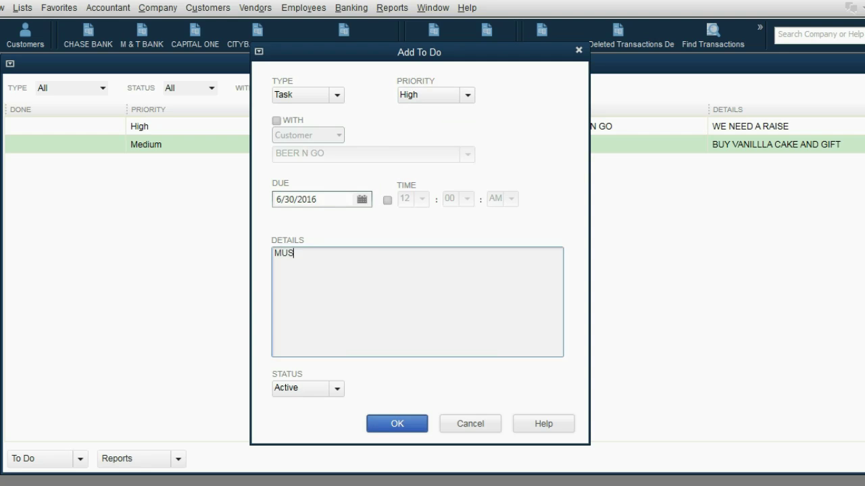
pyautogui.write('T DO BANK REC FOIR AS')
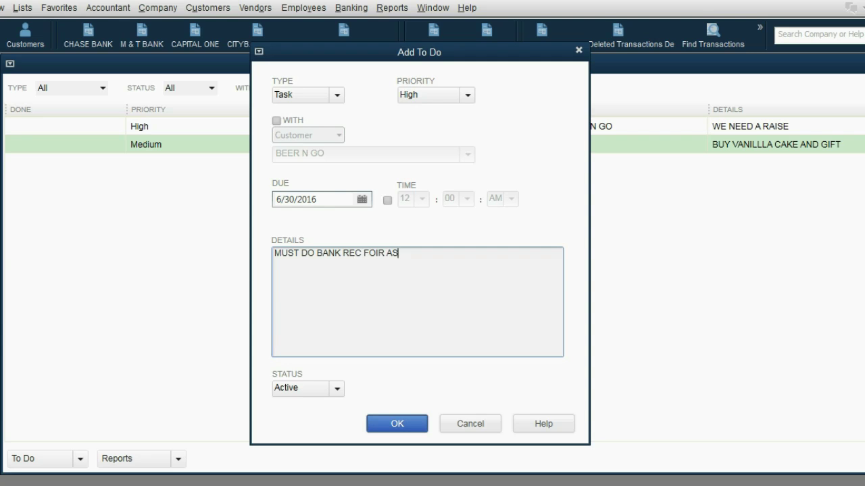
pyautogui.press('BackSpace')
pyautogui.press('BackSpace')
pyautogui.press('BackSpace')
pyautogui.press('BackSpace')
pyautogui.press('BackSpace')
pyautogui.write('R ALL BANK ACCOUN TS')
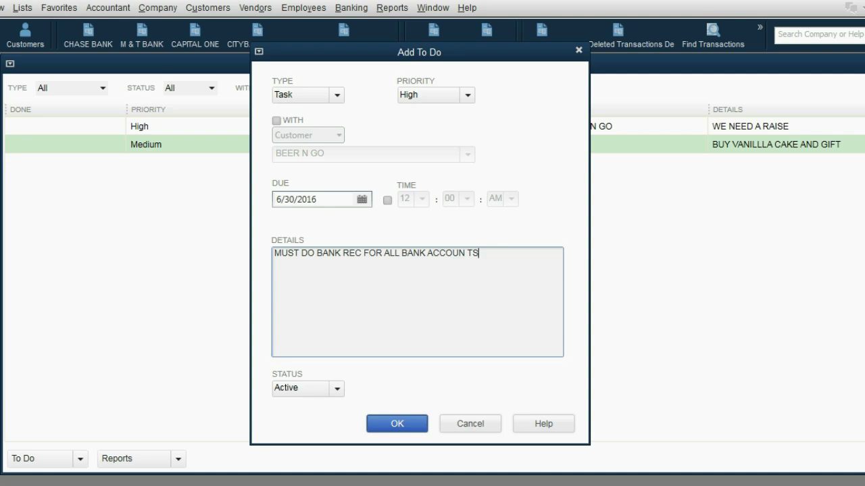
pyautogui.press('BackSpace')
pyautogui.press('BackSpace')
pyautogui.press('BackSpace')
pyautogui.write('TS AND CREDIT CARD AC')
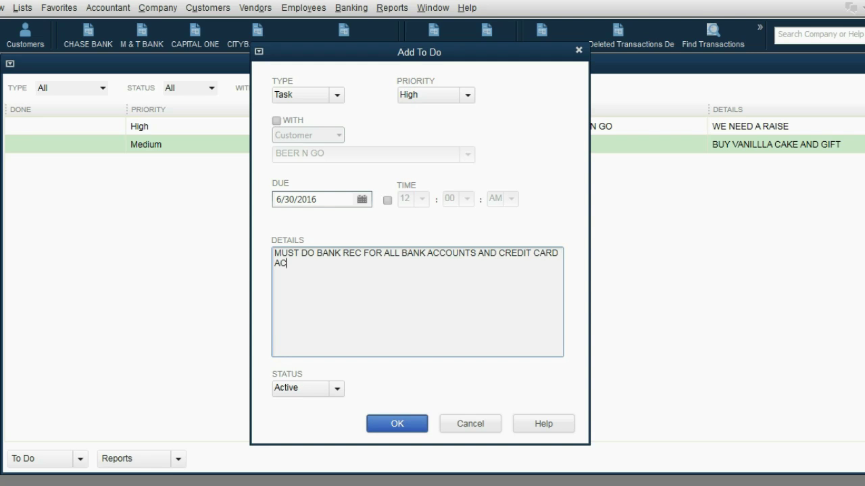
pyautogui.write('COUNTS')
pyautogui.click(405, 424)
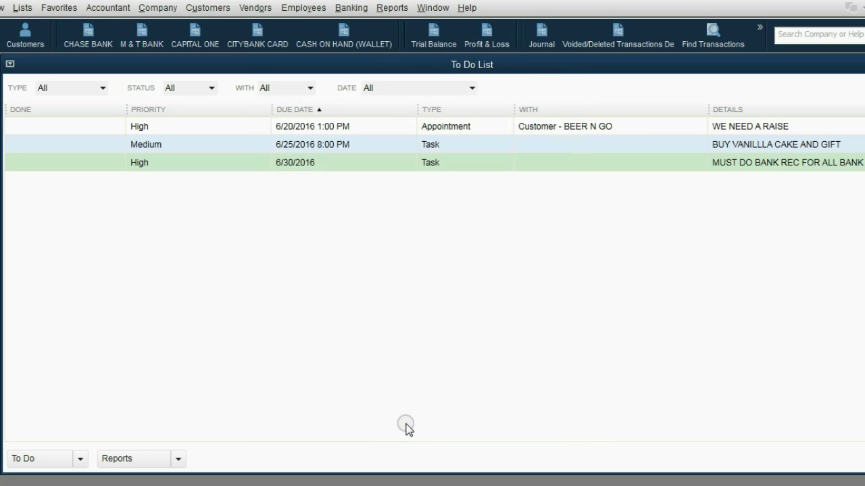
# - In PowerPoint, reveal the calendar bullets: shows all to do tasks and all transactions entered
pyautogui.hotkey('alt', 'Tab')
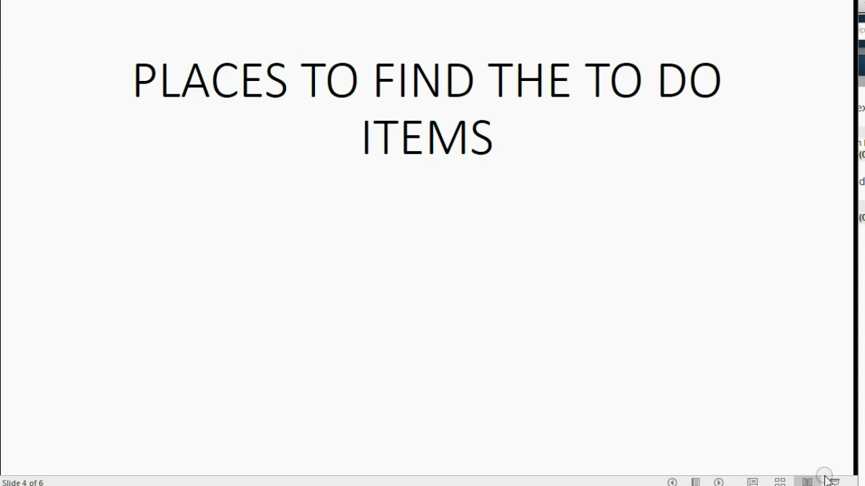
pyautogui.click(718, 483)
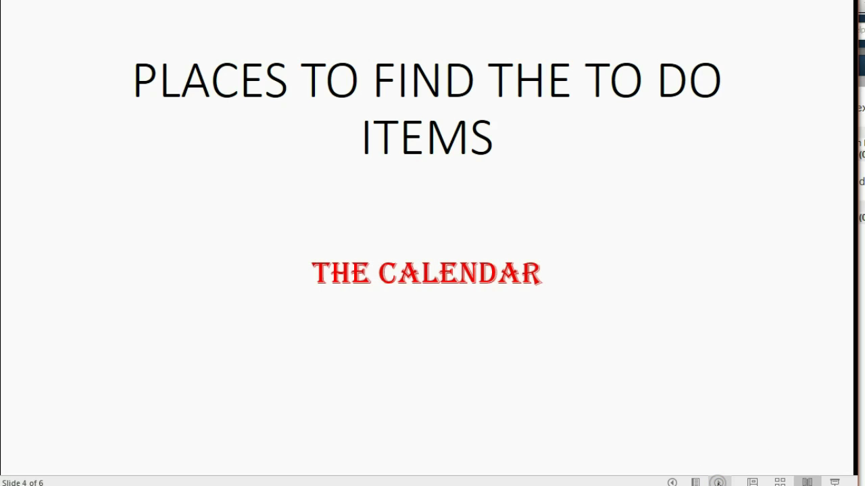
pyautogui.click(718, 482)
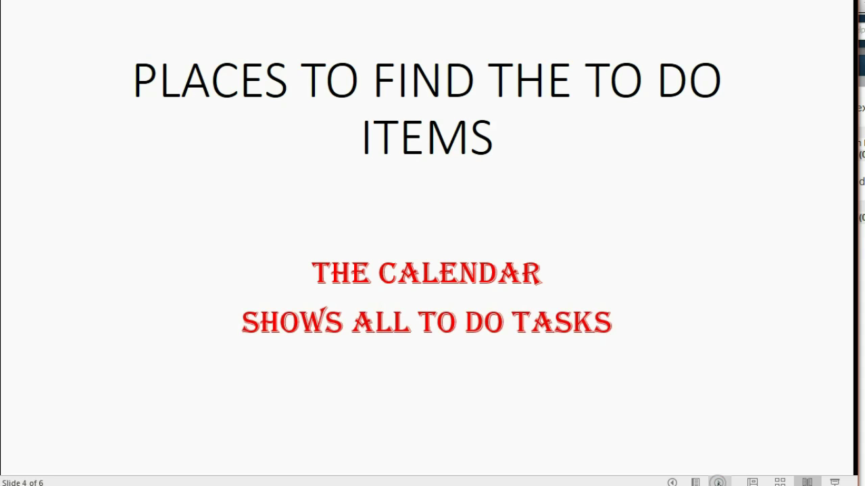
pyautogui.click(718, 482)
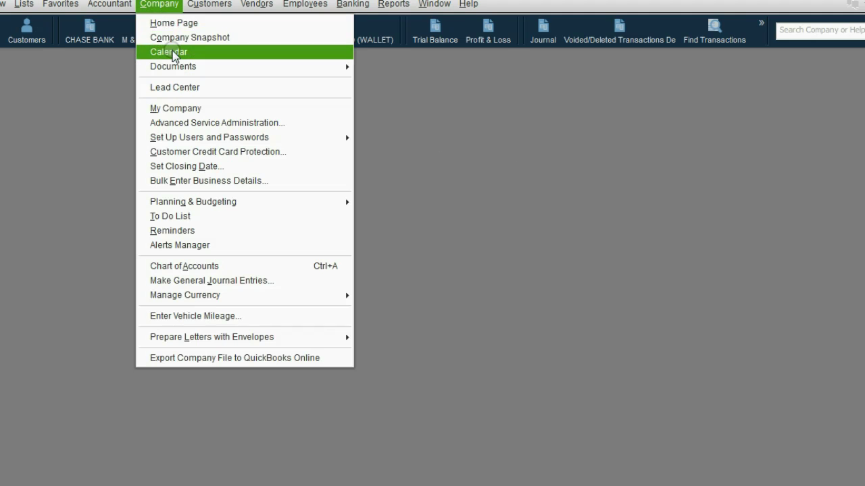
# - Open the Calendar on June 2016 and scroll to show the to dos on the 20th, 25th and 30th
pyautogui.click(172, 54)
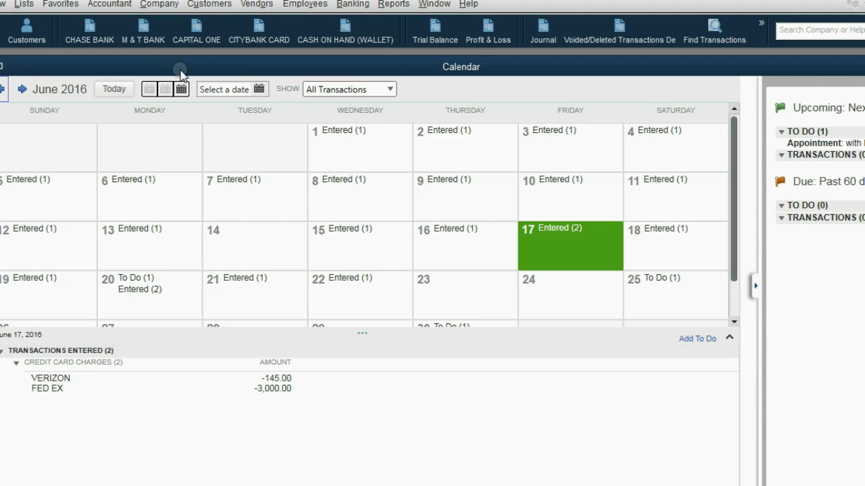
pyautogui.moveTo(198, 70); pyautogui.dragTo(197, 66)
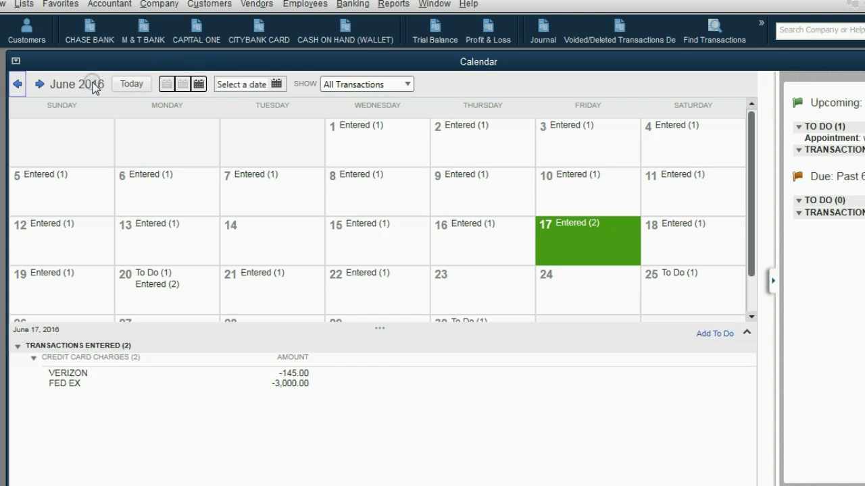
pyautogui.click(39, 84)
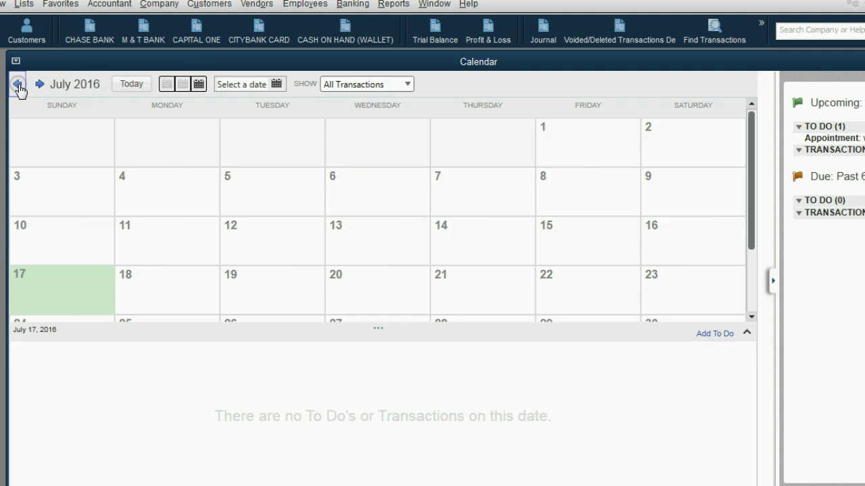
pyautogui.click(18, 85)
pyautogui.click(18, 86)
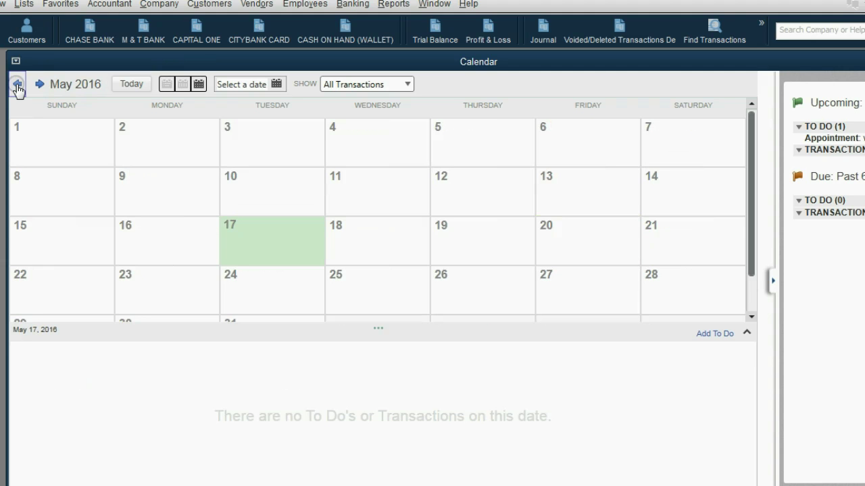
pyautogui.click(39, 85)
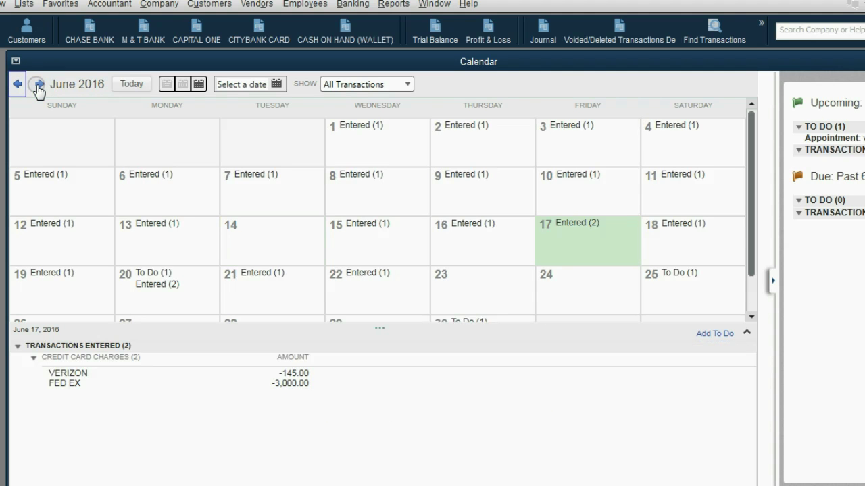
pyautogui.moveTo(751, 223); pyautogui.dragTo(748, 289)
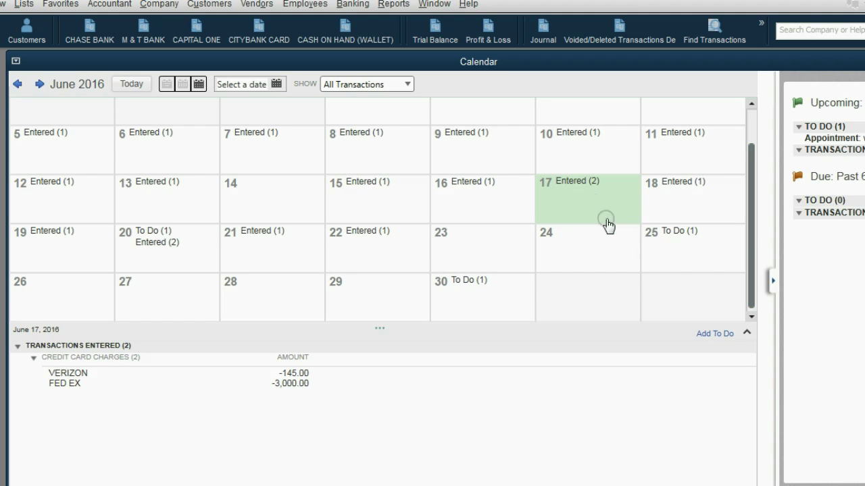
# - Check June 17 and June 11, then show June 20's BEER N GO to-do and two checks (-200.00, -300.00)
pyautogui.click(589, 196)
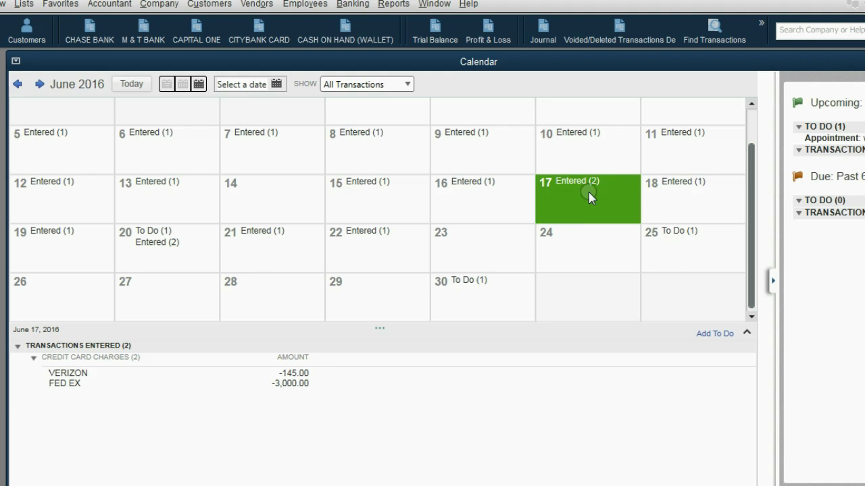
pyautogui.click(295, 372)
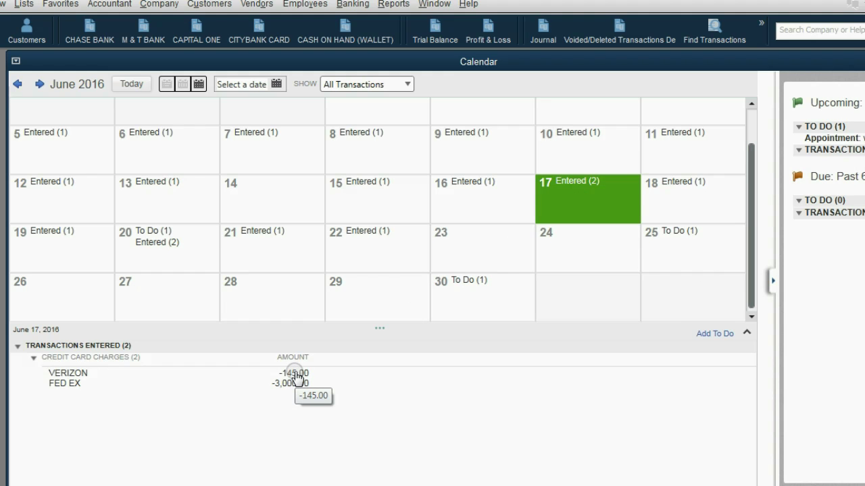
pyautogui.click(692, 149)
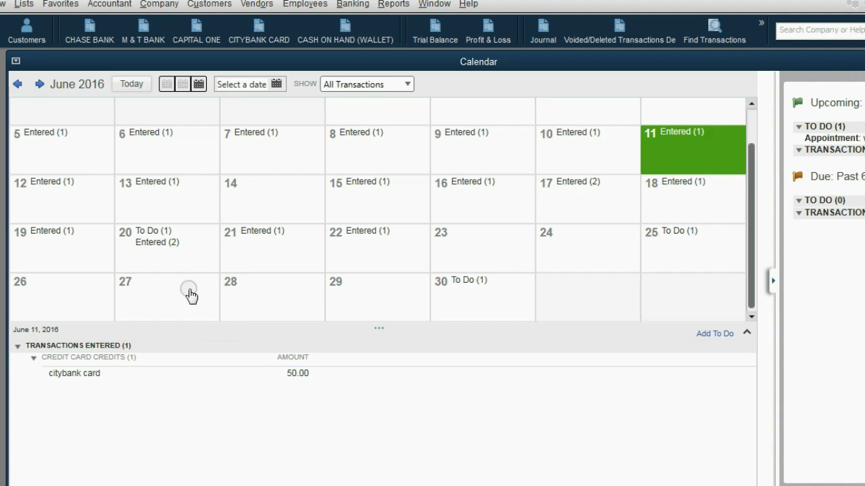
pyautogui.click(158, 243)
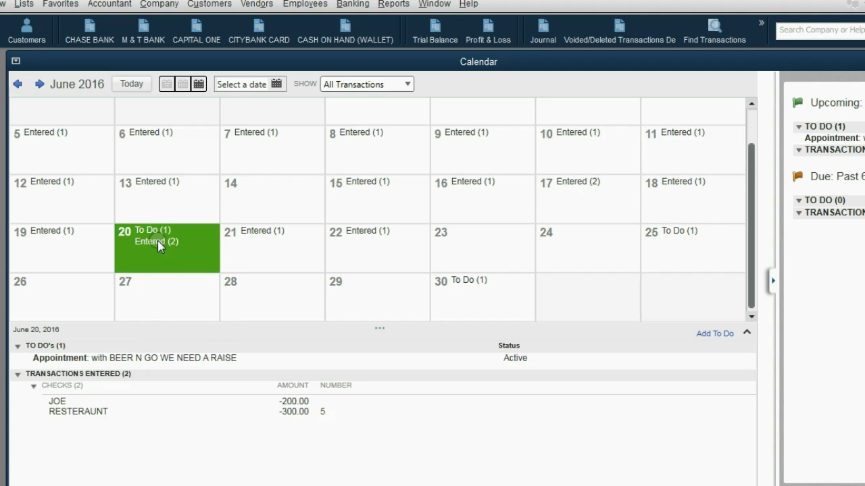
# - Review the June 20 BEER N GO appointment and close it without saving changes
pyautogui.doubleClick(185, 359)
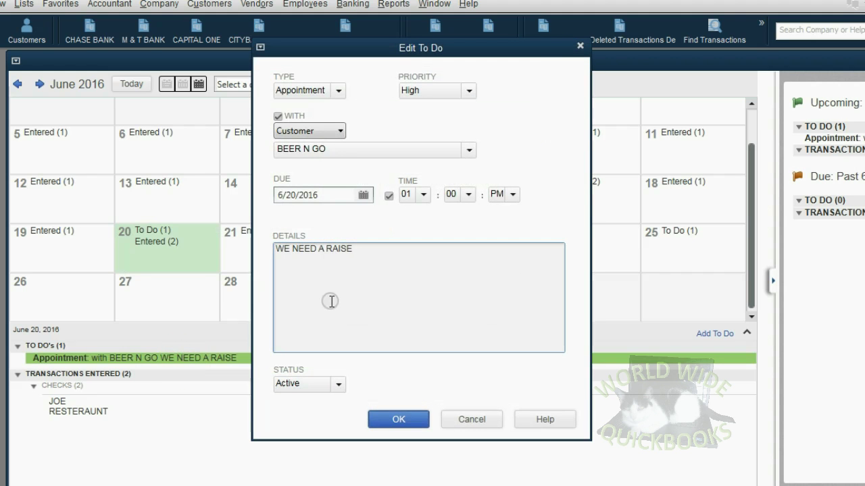
pyautogui.click(331, 301)
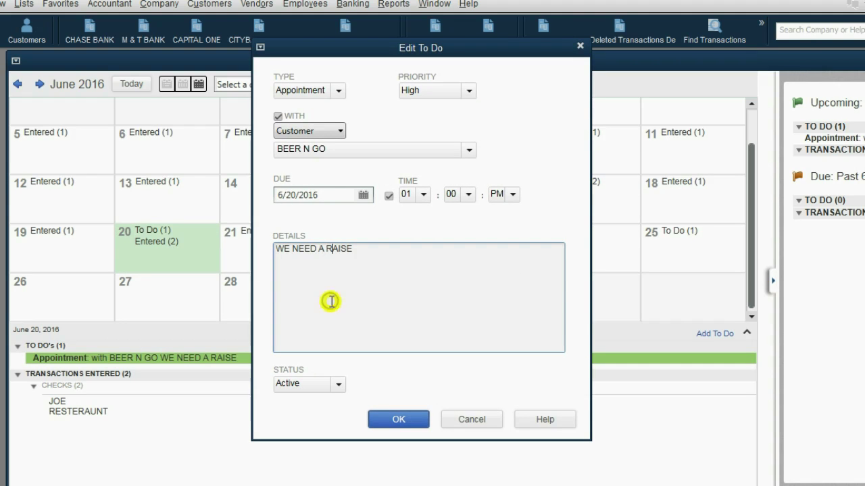
pyautogui.click(456, 420)
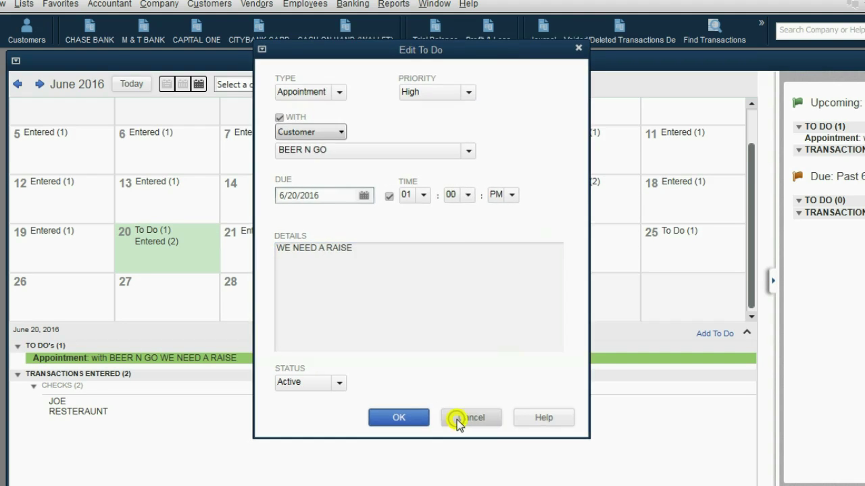
# - Review the June 25 task unchanged, then show June 30's bank reconciliation task
pyautogui.click(669, 242)
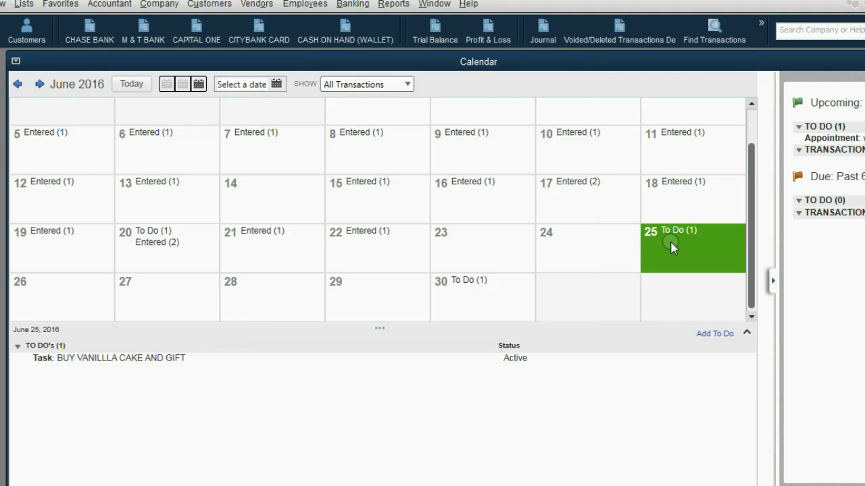
pyautogui.doubleClick(132, 361)
pyautogui.click(482, 423)
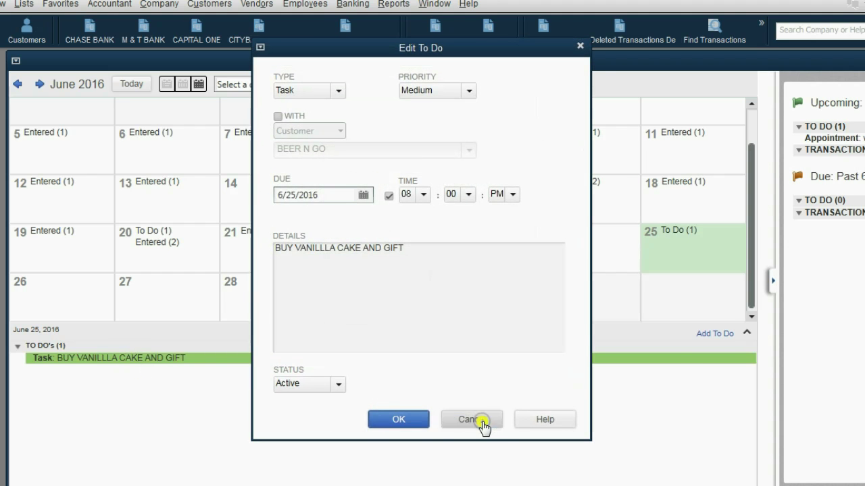
pyautogui.click(751, 219)
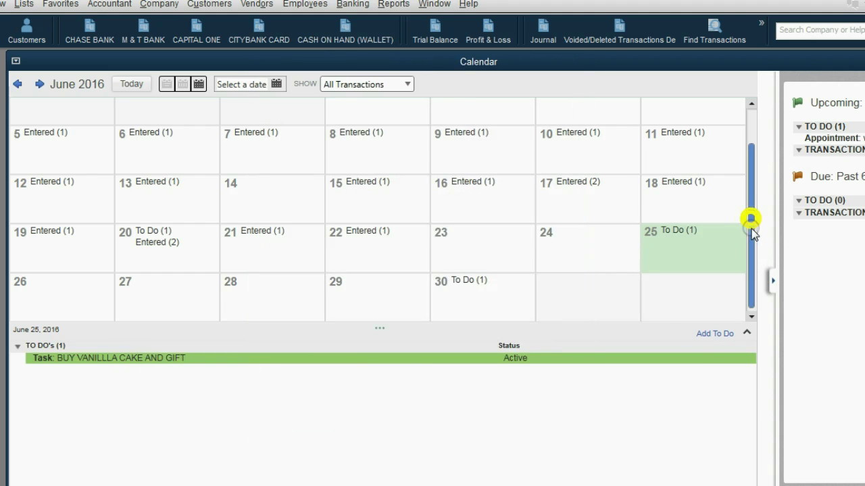
pyautogui.click(491, 306)
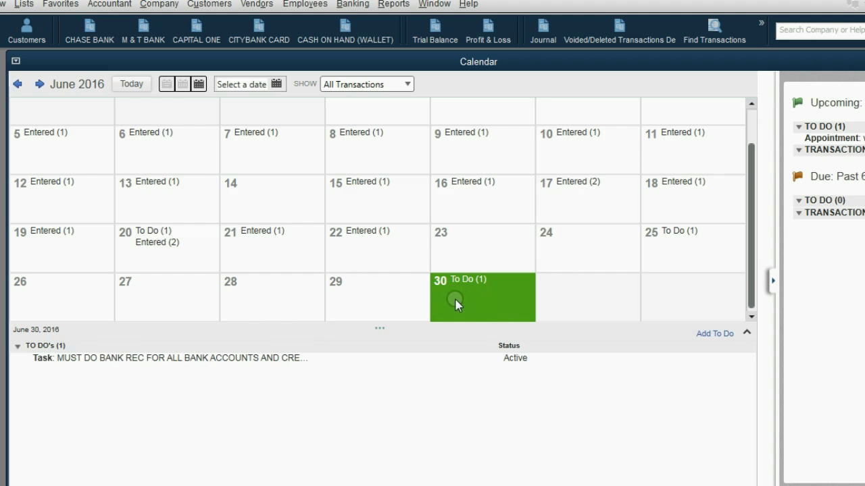
pyautogui.click(268, 358)
pyautogui.doubleClick(267, 358)
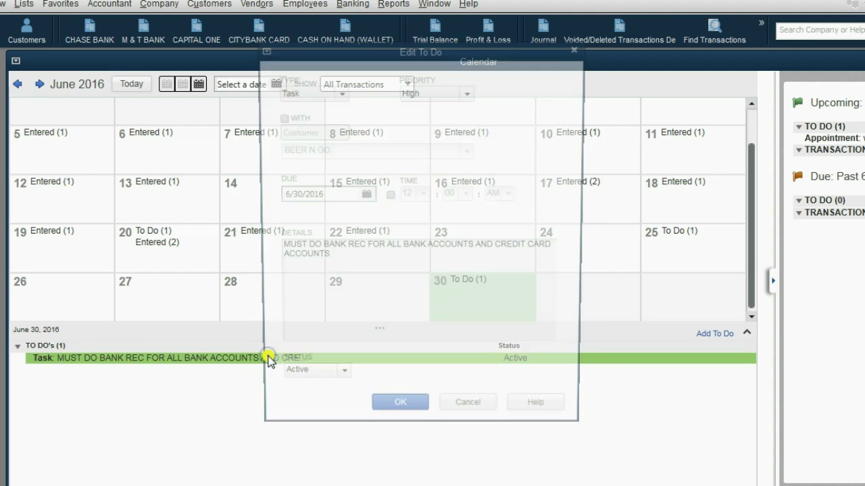
pyautogui.click(333, 385)
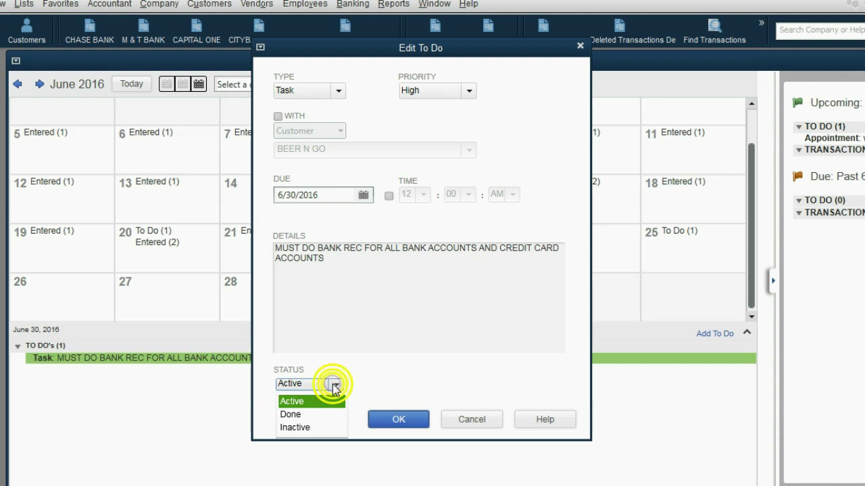
pyautogui.click(324, 411)
pyautogui.click(394, 419)
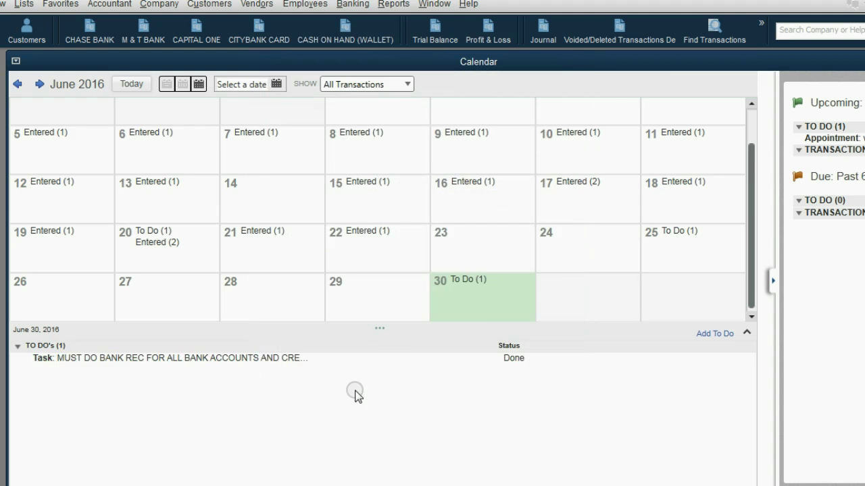
pyautogui.click(460, 296)
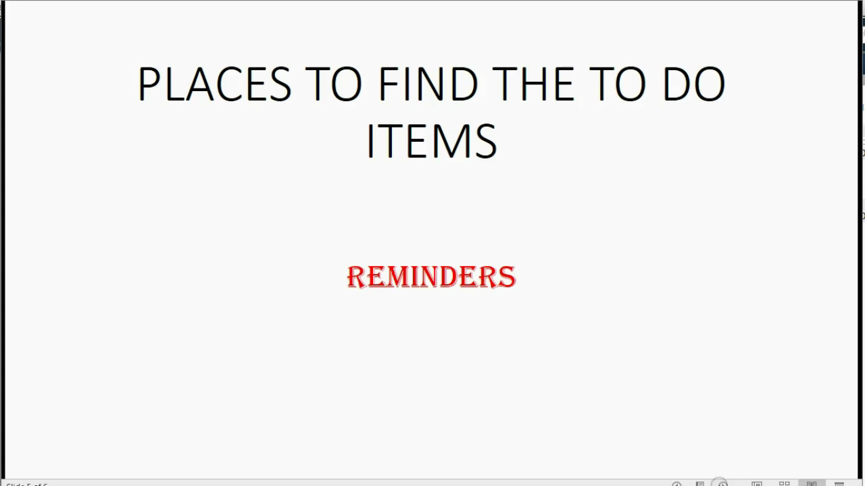
# - Advance the slide to reveal SHOWS ALL TO DO TASKS under REMINDERS
pyautogui.click(722, 484)
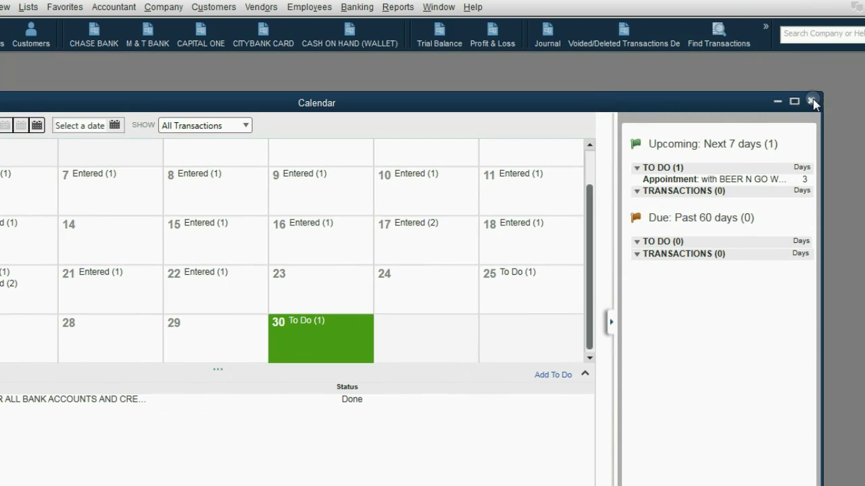
# - Close the Calendar and open the Reminders list from the Company menu
pyautogui.click(812, 102)
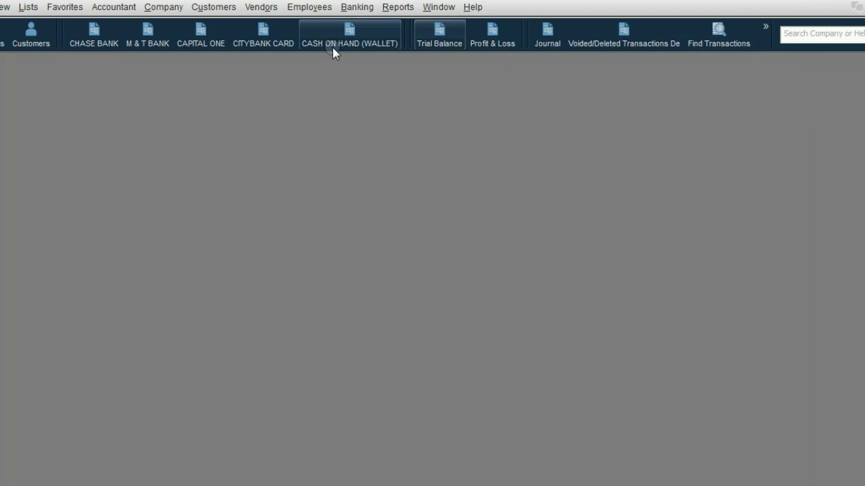
pyautogui.click(160, 8)
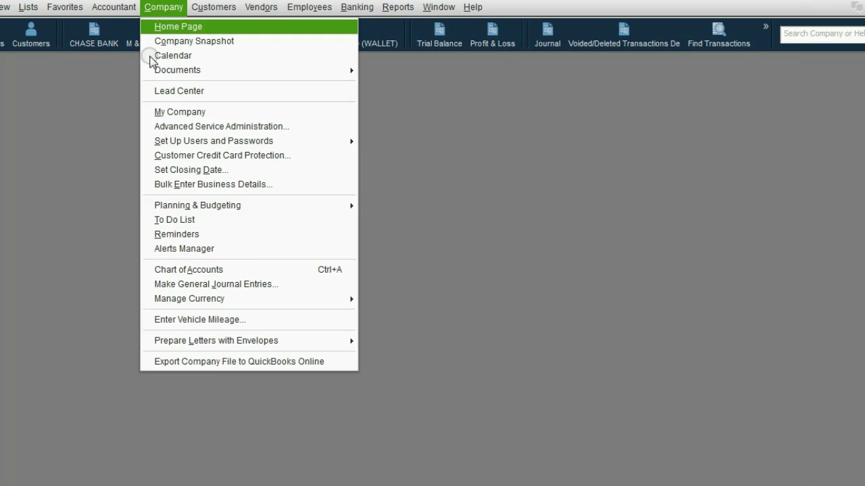
pyautogui.click(173, 235)
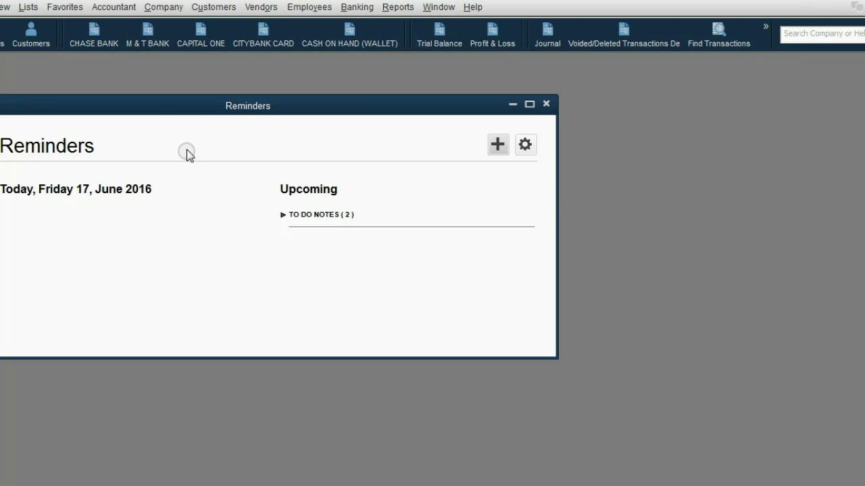
pyautogui.moveTo(197, 115); pyautogui.dragTo(260, 105)
# - Expand To Do Notes to list both notes and select the vanilla cake and gift note
pyautogui.click(345, 214)
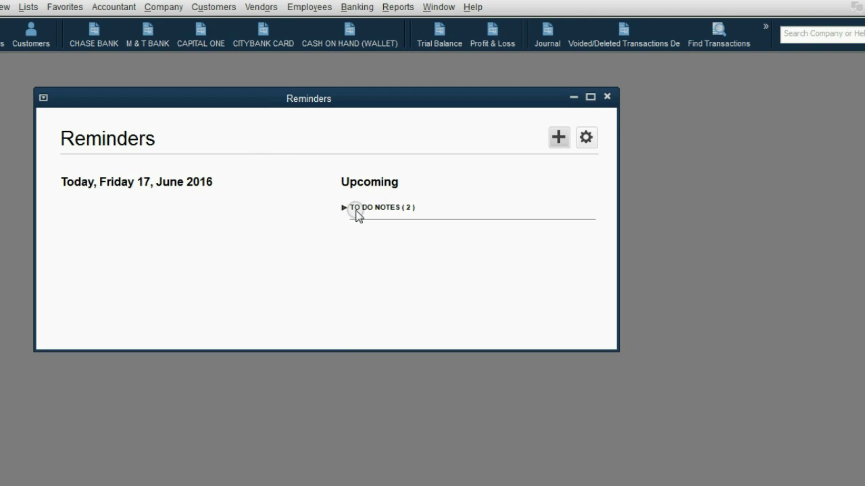
pyautogui.click(405, 210)
pyautogui.click(342, 210)
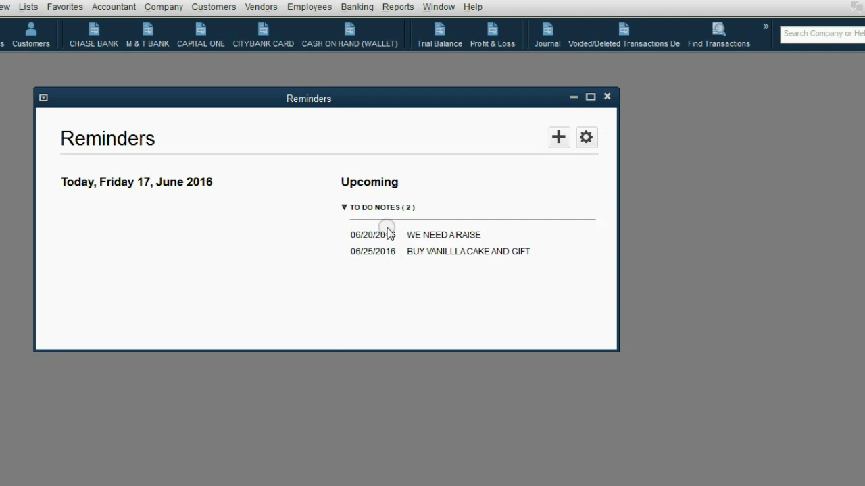
pyautogui.click(431, 253)
pyautogui.click(426, 230)
pyautogui.click(433, 262)
# - Set the vanilla cake and gift to-do's status to Done and save it
pyautogui.doubleClick(433, 253)
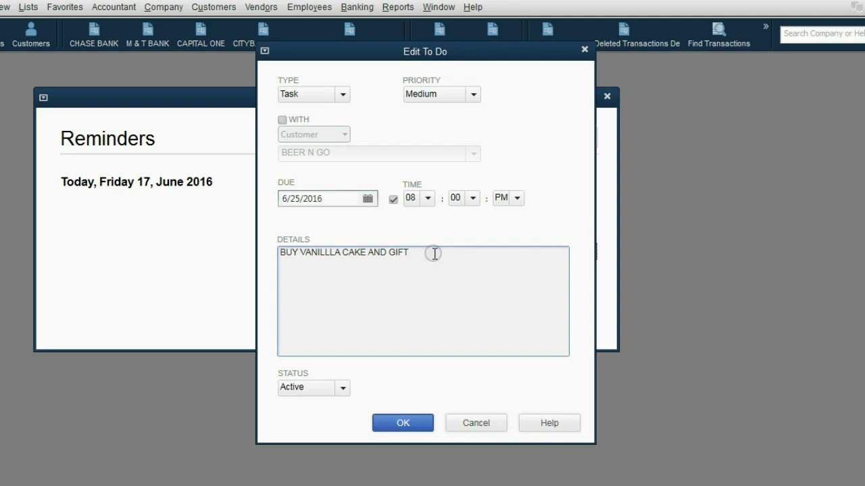
pyautogui.click(463, 420)
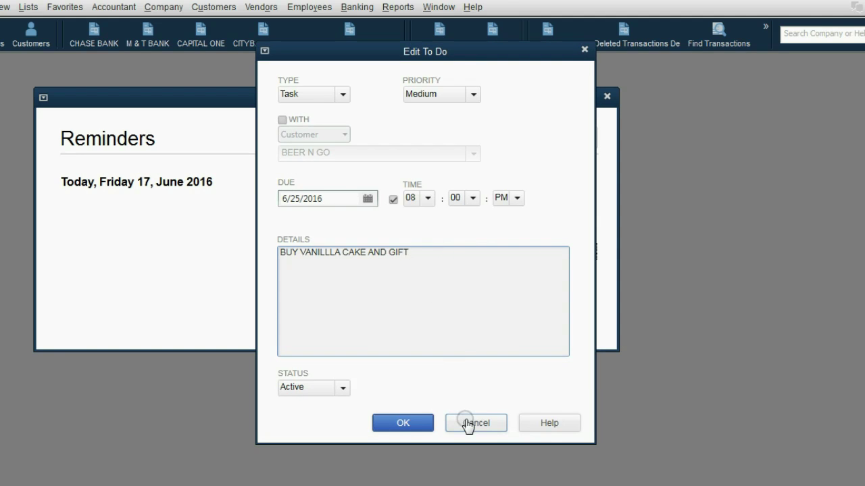
pyautogui.click(343, 388)
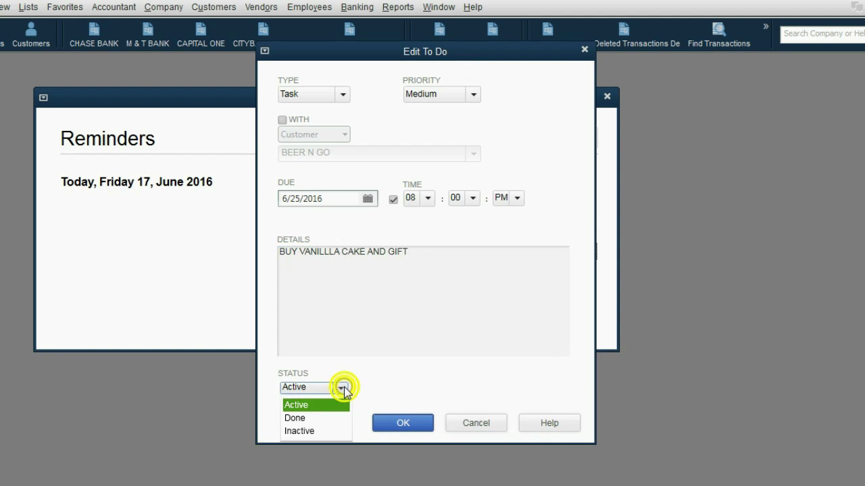
pyautogui.click(297, 418)
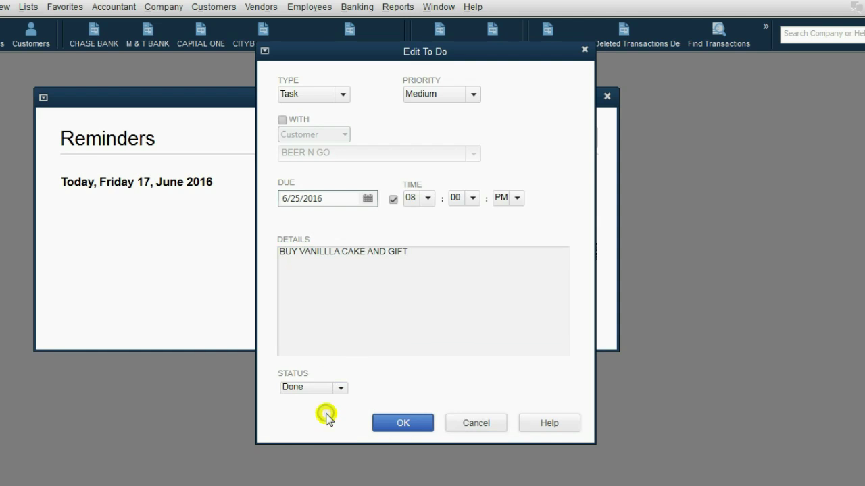
pyautogui.click(385, 423)
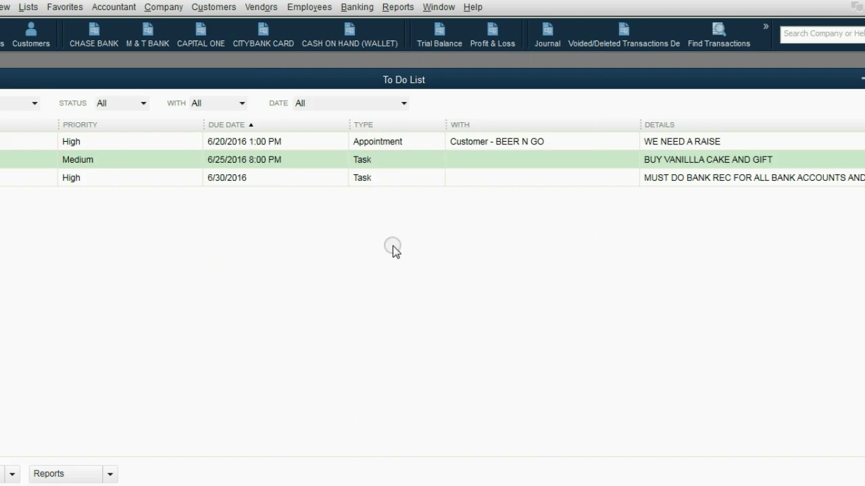
# - Delete the 6/30/2016 bank reconciliation task from the To Do List
pyautogui.moveTo(402, 82); pyautogui.dragTo(468, 78)
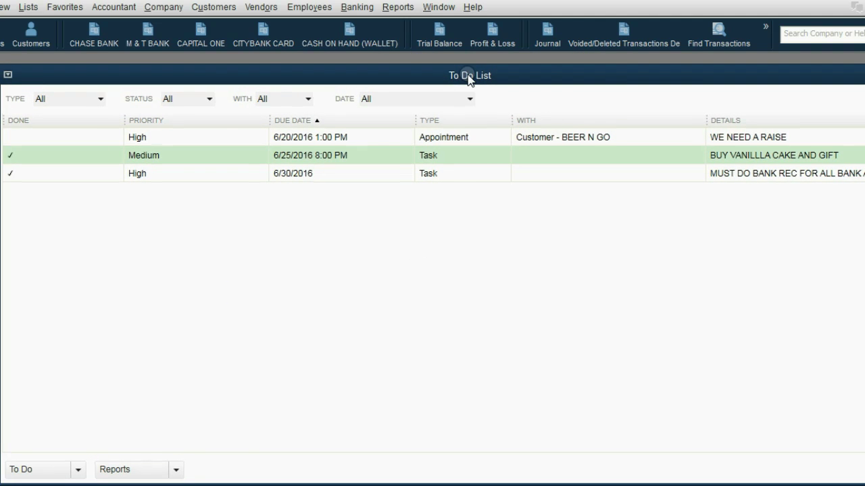
pyautogui.moveTo(469, 79)
pyautogui.mouseDown()
pyautogui.moveTo(450, 79)
pyautogui.moveTo(466, 81)
pyautogui.mouseUp()
pyautogui.click(466, 181)
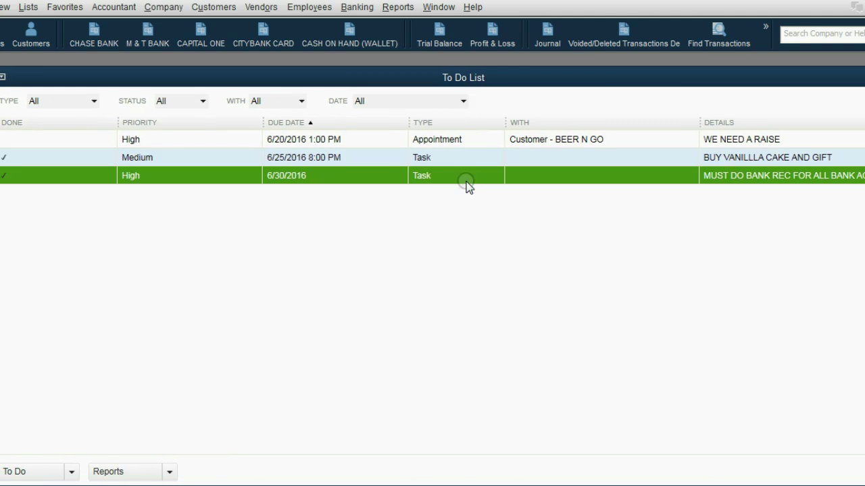
pyautogui.click(71, 472)
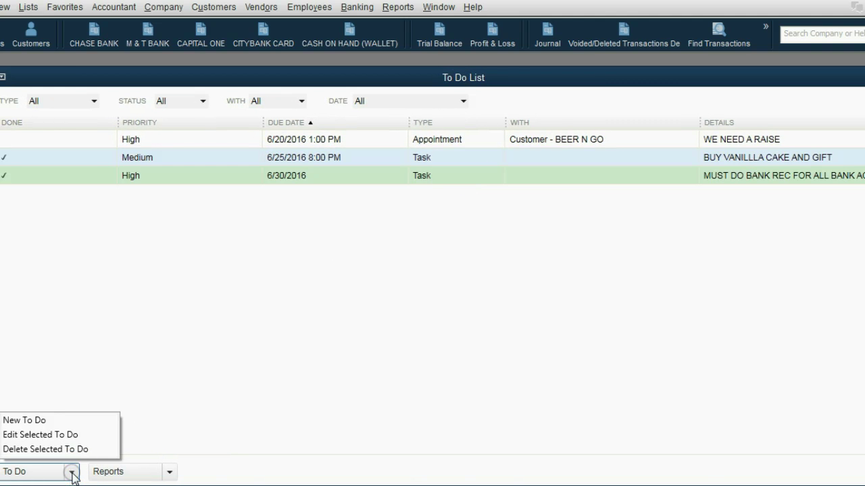
pyautogui.click(68, 450)
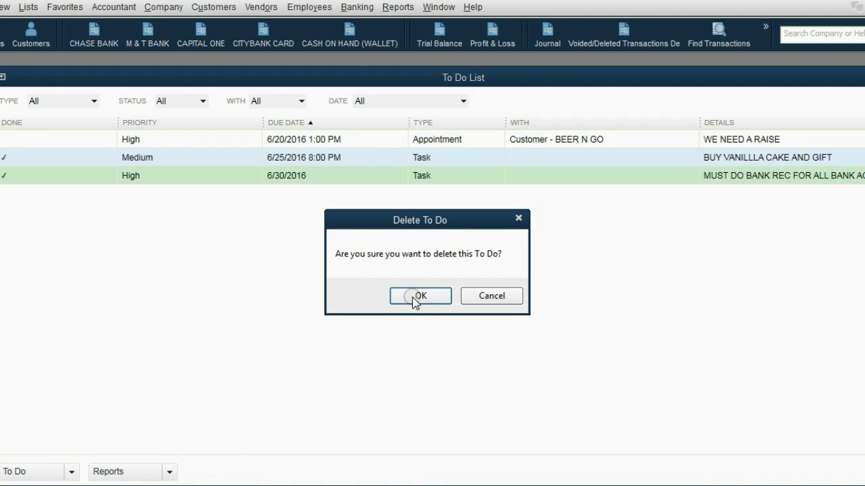
pyautogui.click(417, 297)
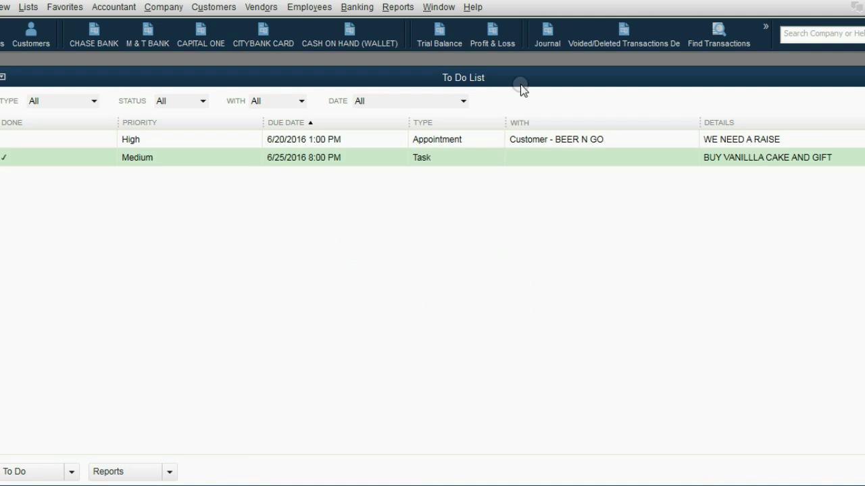
pyautogui.moveTo(523, 75); pyautogui.dragTo(451, 88)
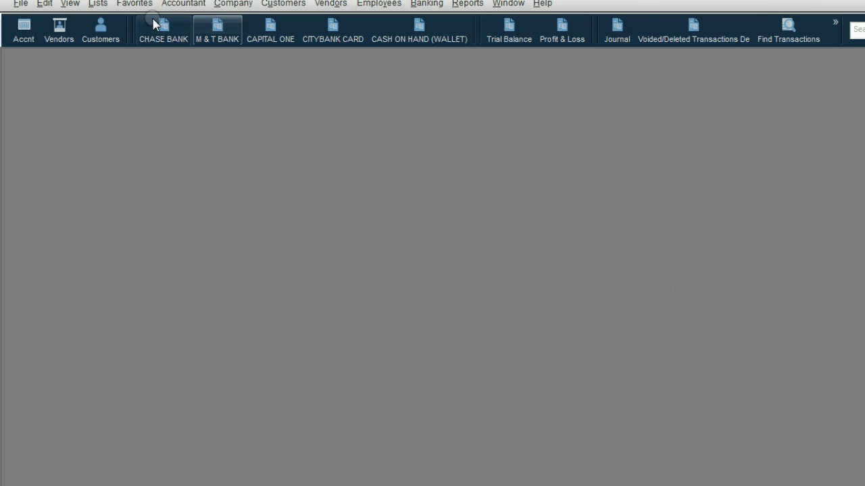
# - Open Edit > Preferences and select the Reminders category
pyautogui.click(46, 4)
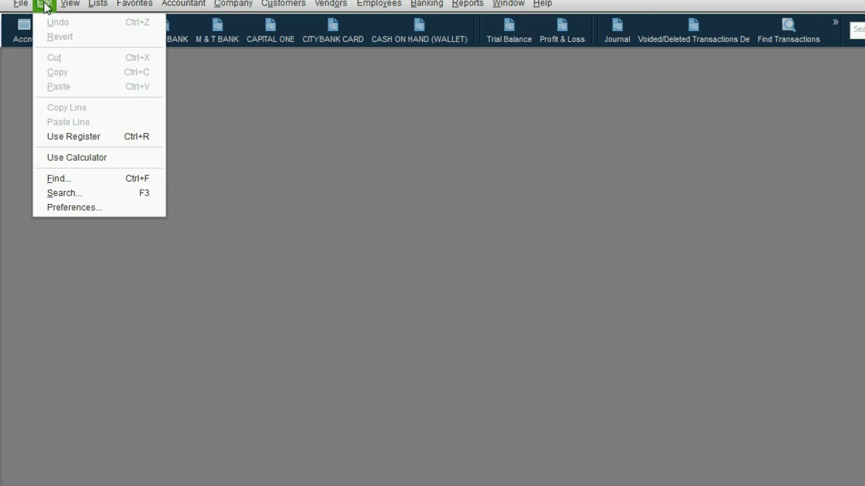
pyautogui.click(76, 207)
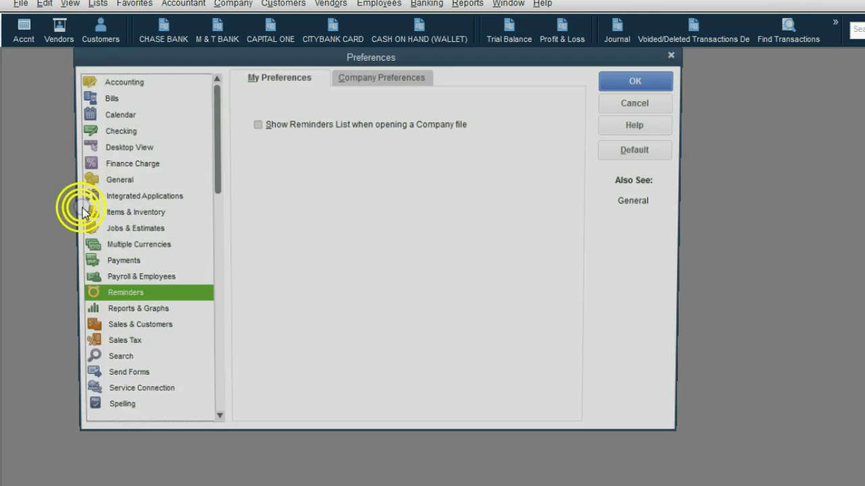
pyautogui.click(108, 266)
pyautogui.click(112, 280)
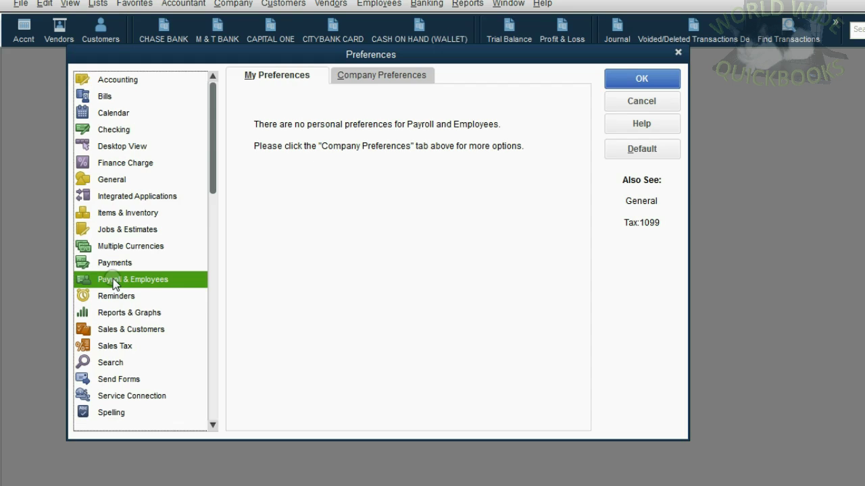
pyautogui.click(120, 297)
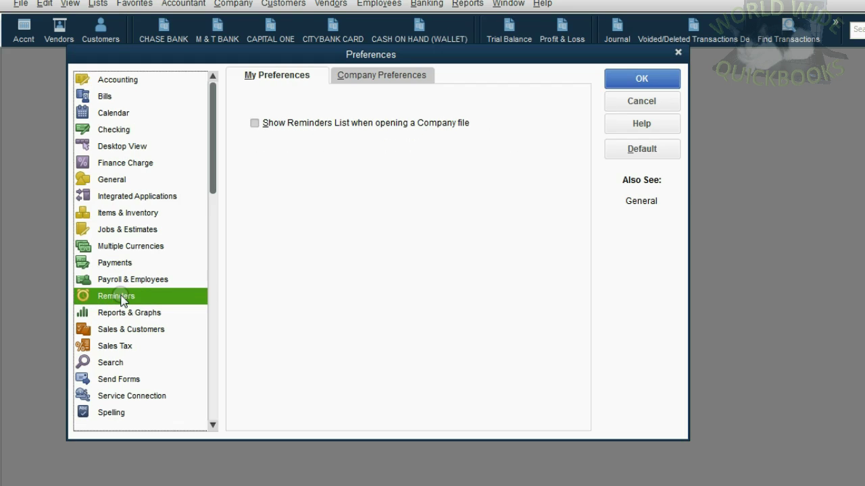
# - On My Preferences, tick Show Reminders List when opening a Company file
pyautogui.click(275, 76)
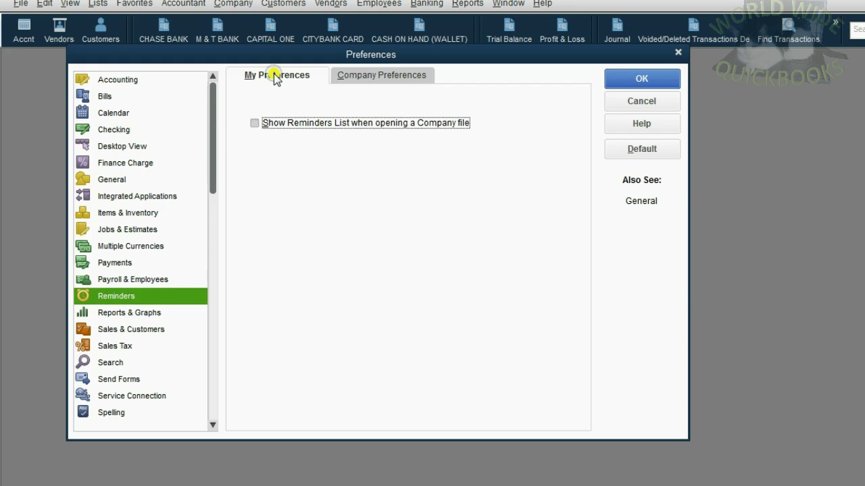
pyautogui.click(332, 75)
pyautogui.click(297, 76)
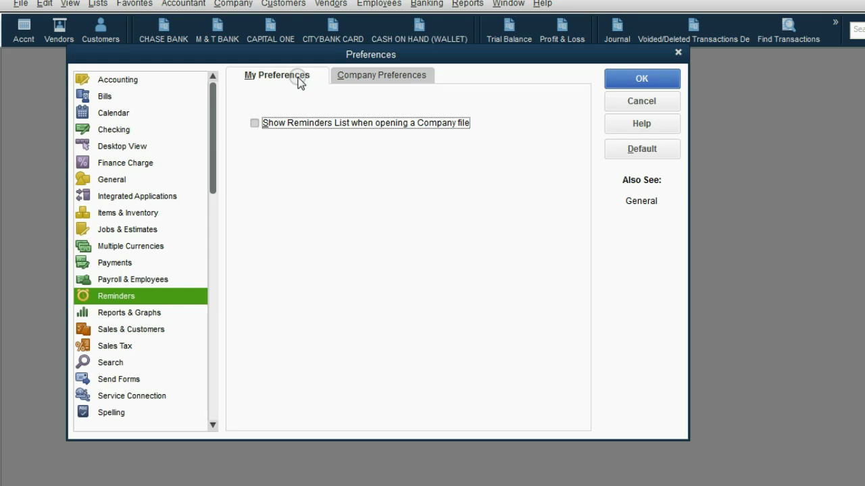
pyautogui.moveTo(296, 59); pyautogui.dragTo(303, 75)
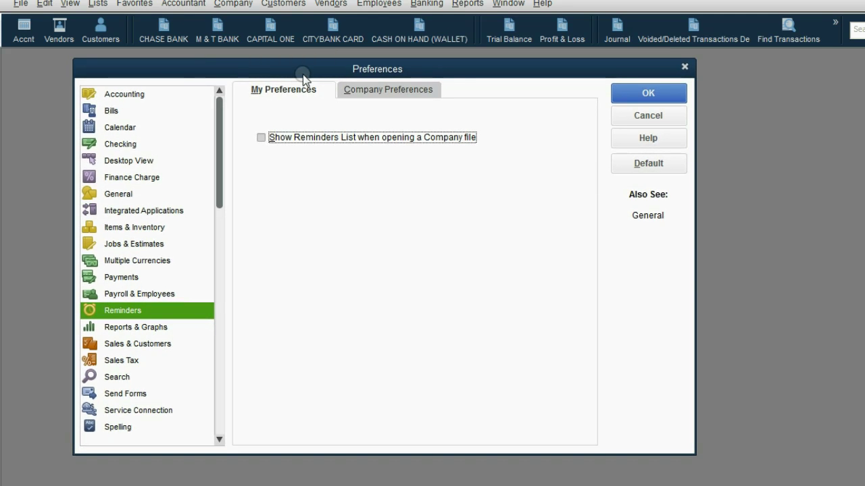
pyautogui.click(261, 137)
# - Show the Reminders Company Preferences, with Bills to Pay reminding 10 days before due date
pyautogui.click(300, 90)
pyautogui.click(362, 91)
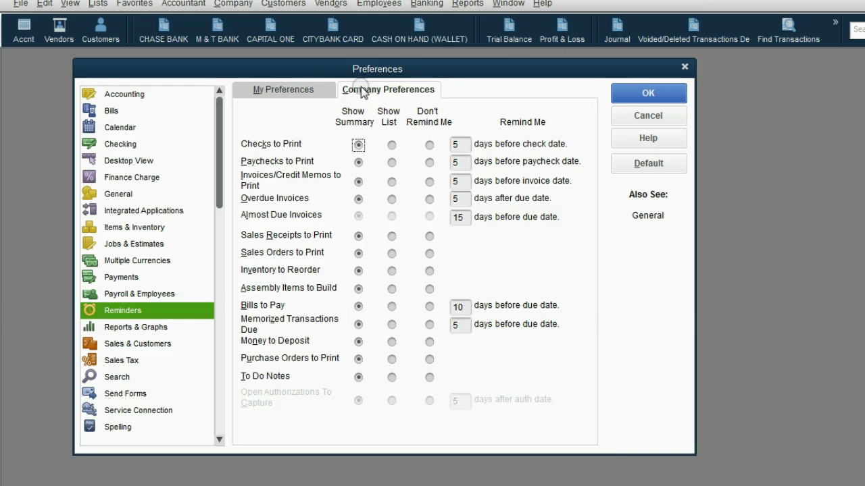
pyautogui.click(168, 312)
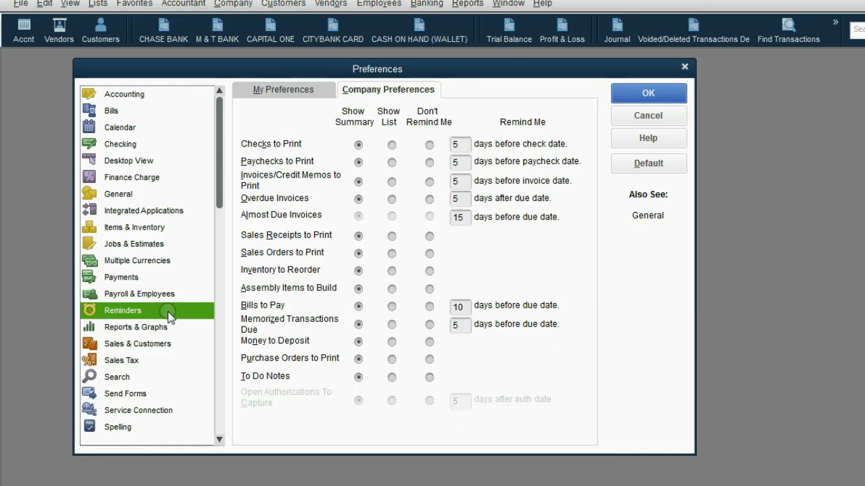